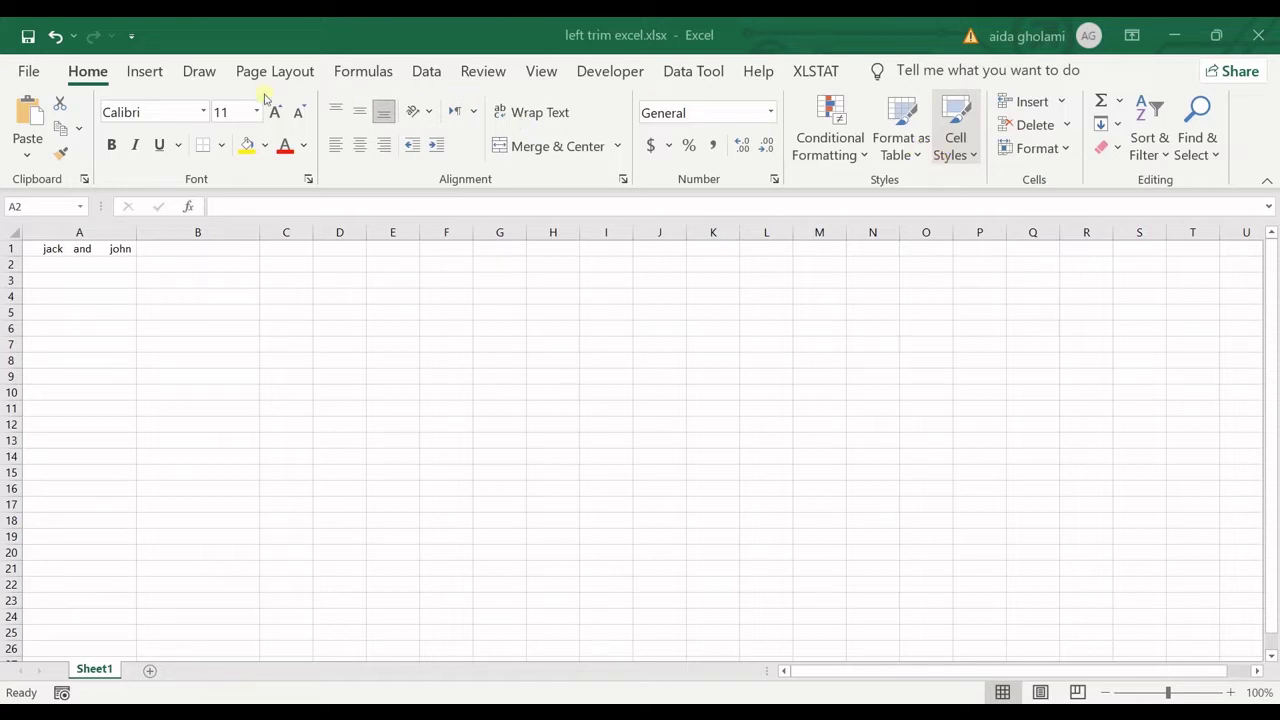
Step: Examine the leading spaces and the gaps between the words in cell A1
scroll(40, 243, "up", 4, "ctrl")
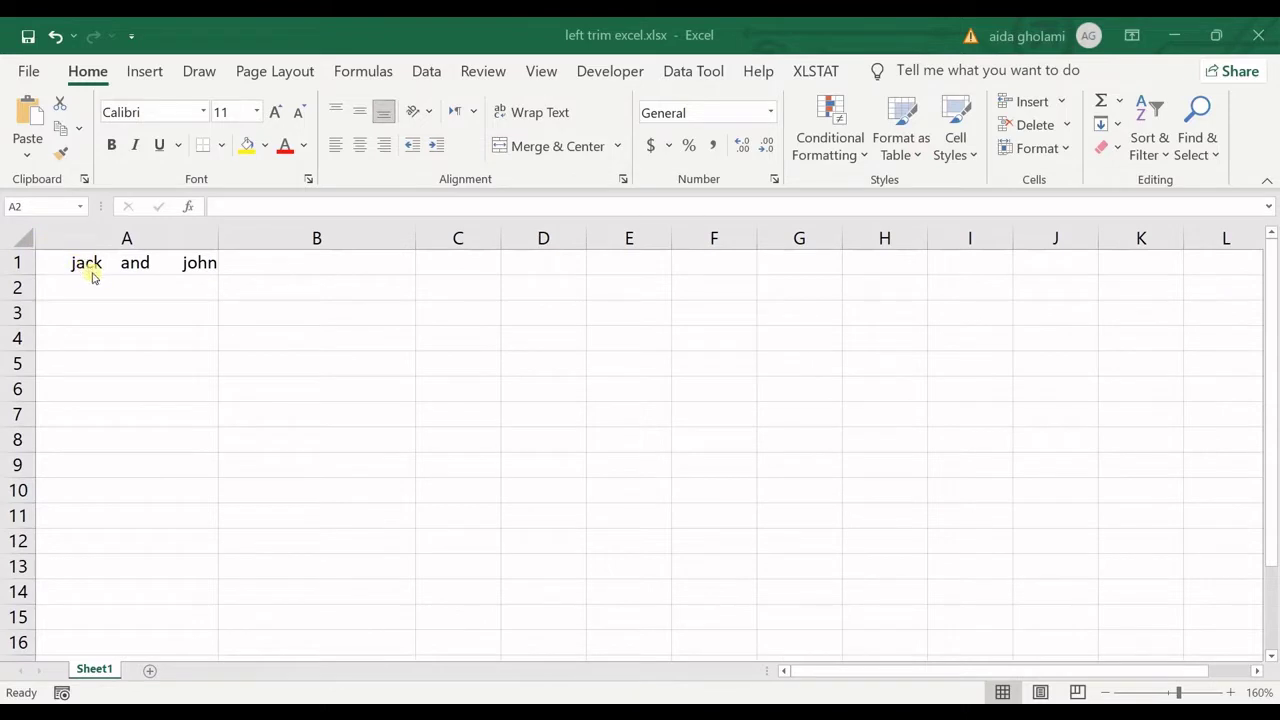
double_click(170, 265)
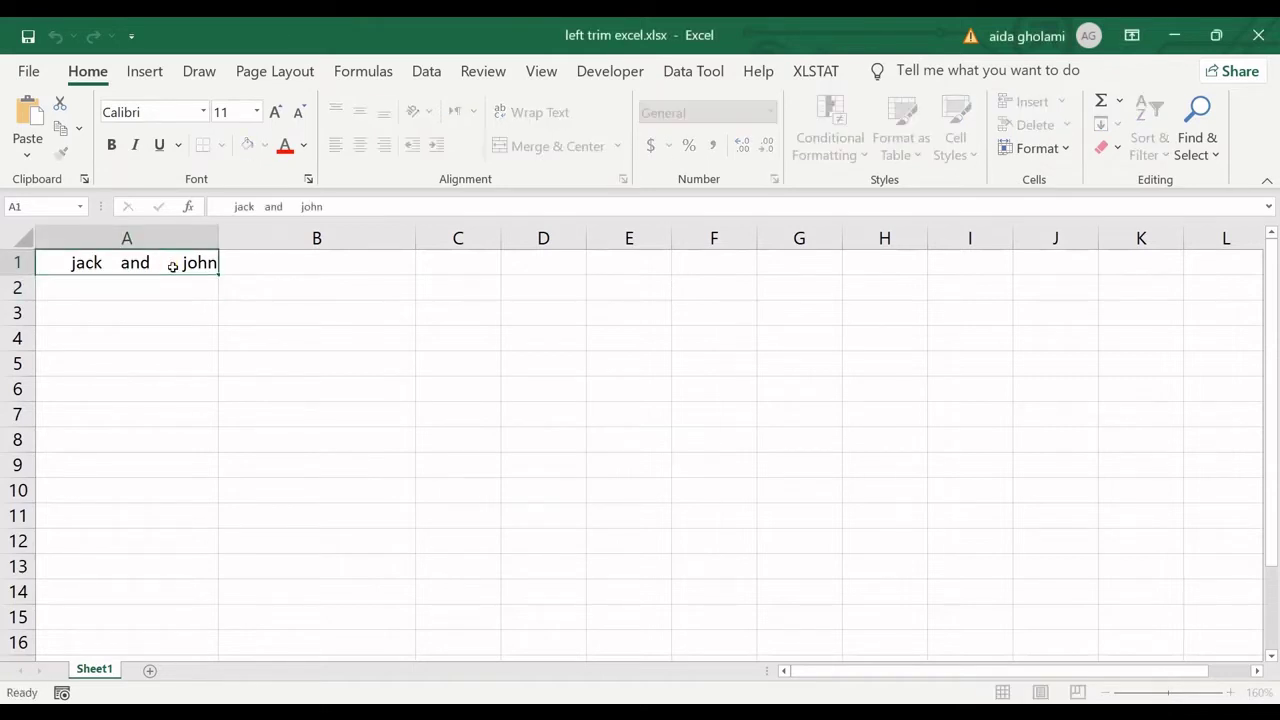
left_click_drag(186, 262, 157, 266)
left_click(157, 266)
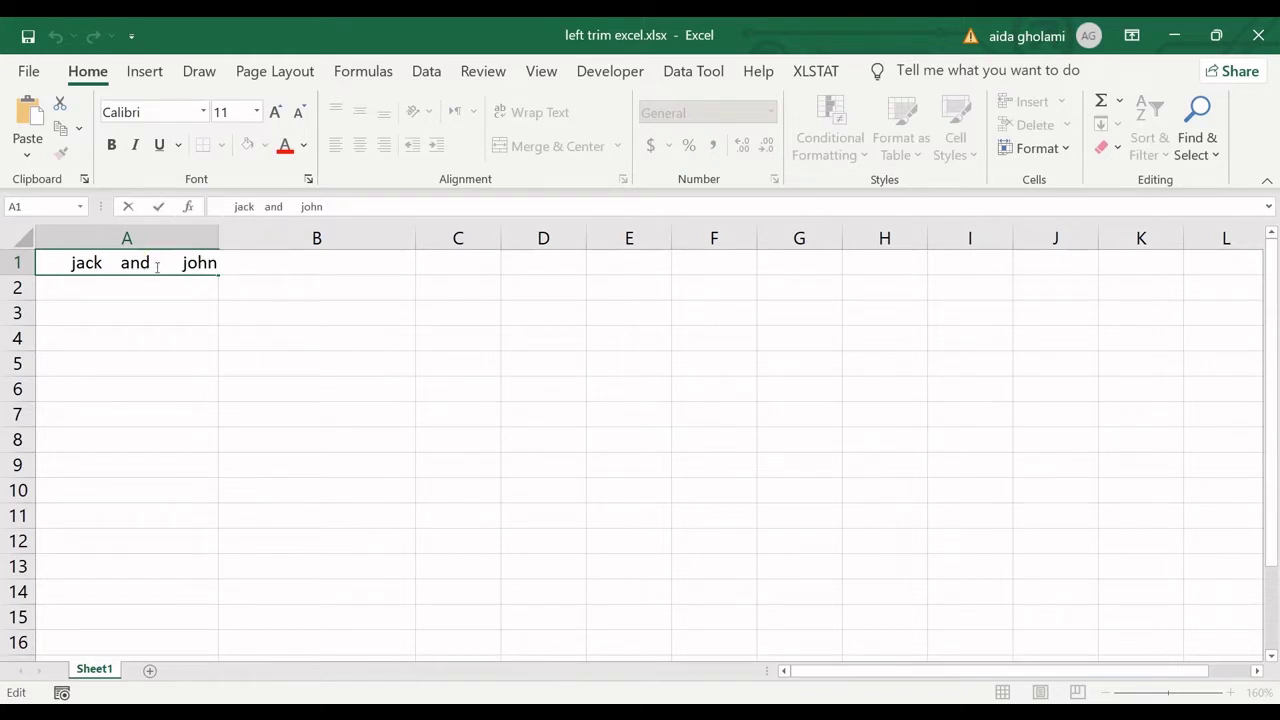
left_click_drag(152, 266, 157, 266)
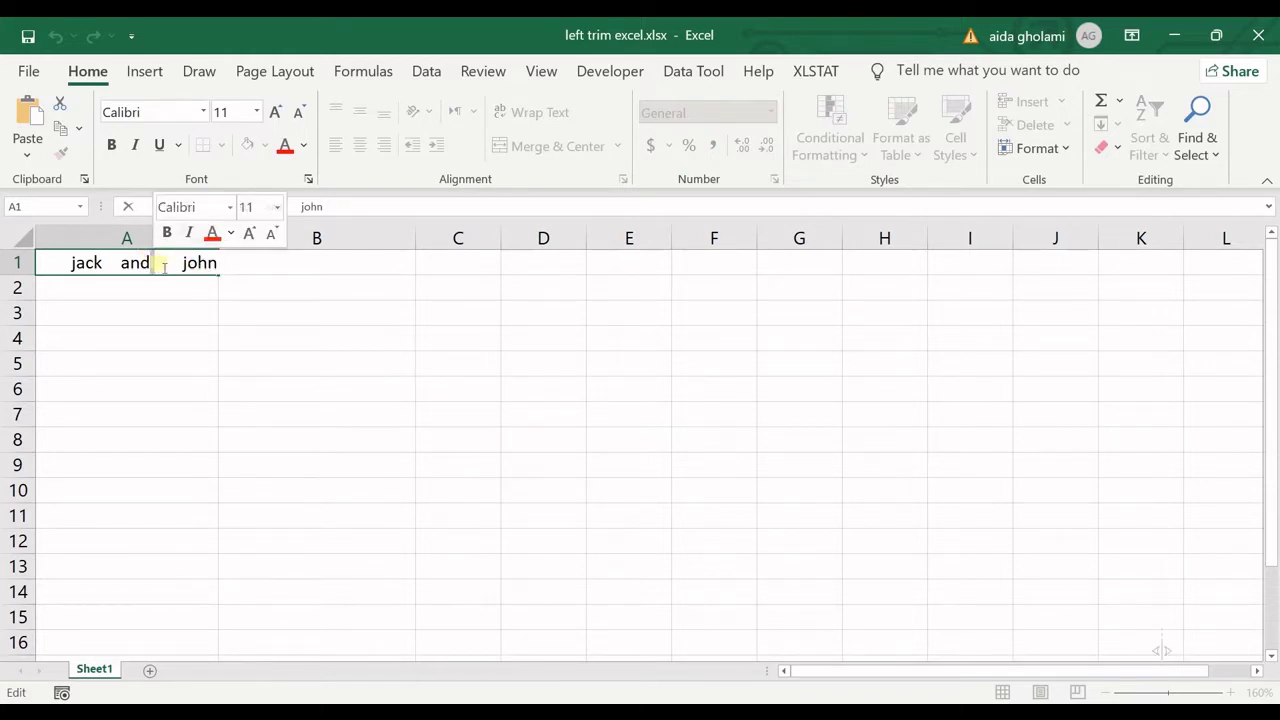
left_click(74, 262)
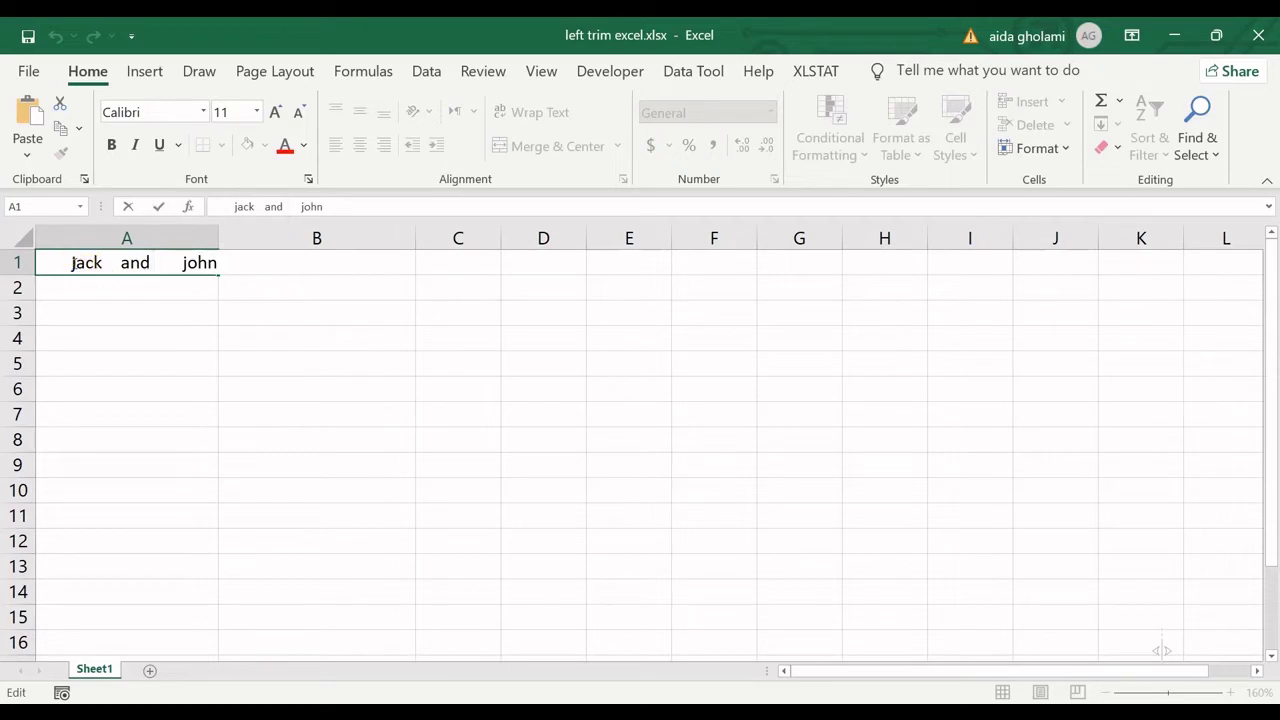
left_click_drag(74, 262, 38, 264)
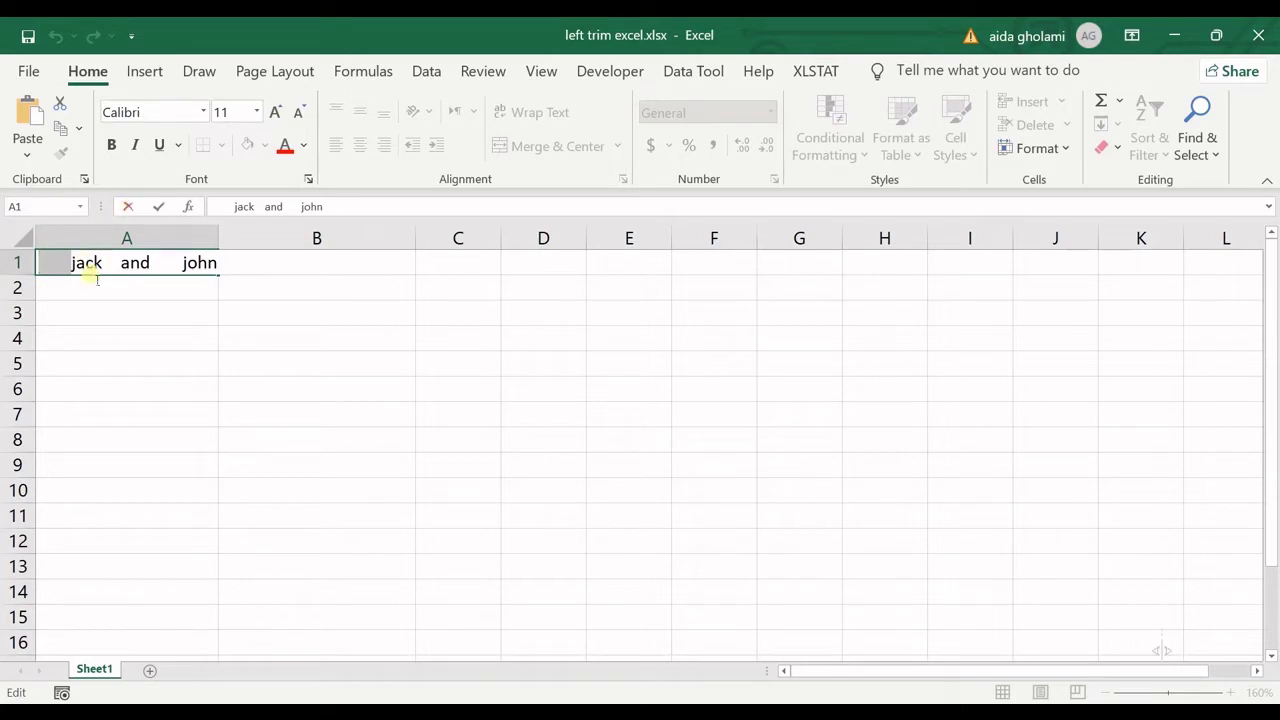
left_click_drag(103, 262, 183, 267)
left_click(183, 266)
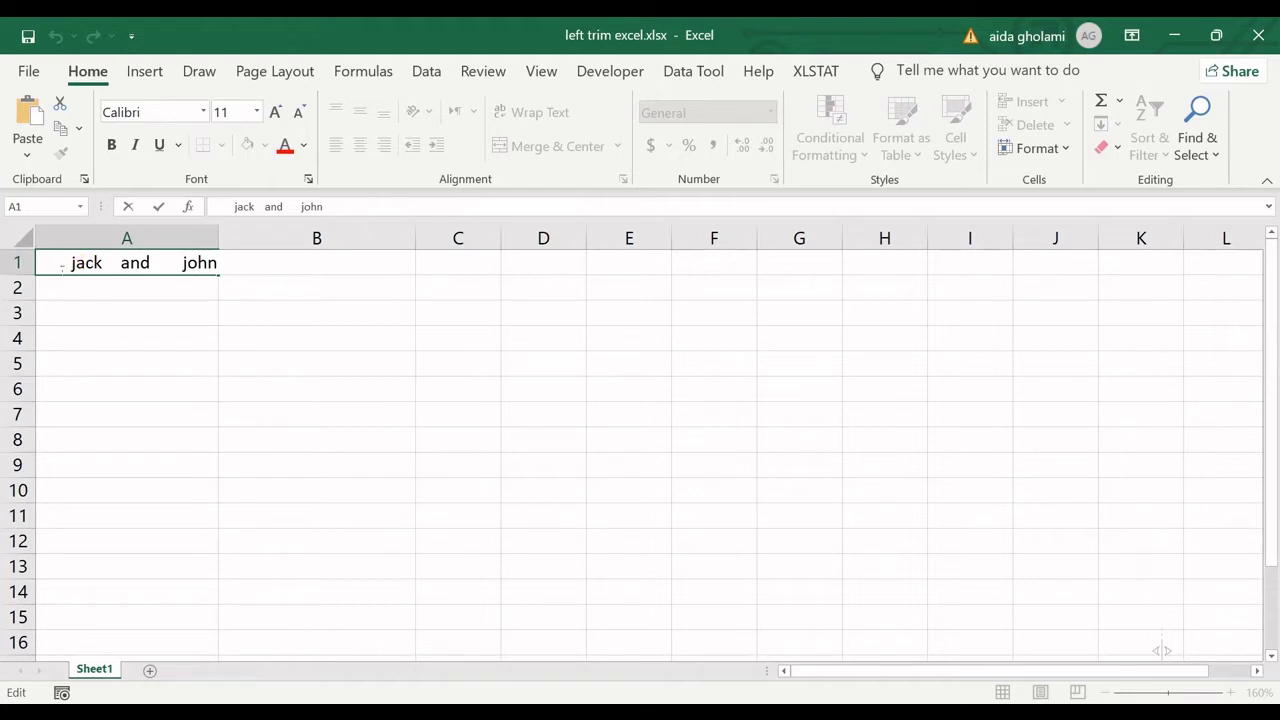
left_click_drag(72, 262, 8, 285)
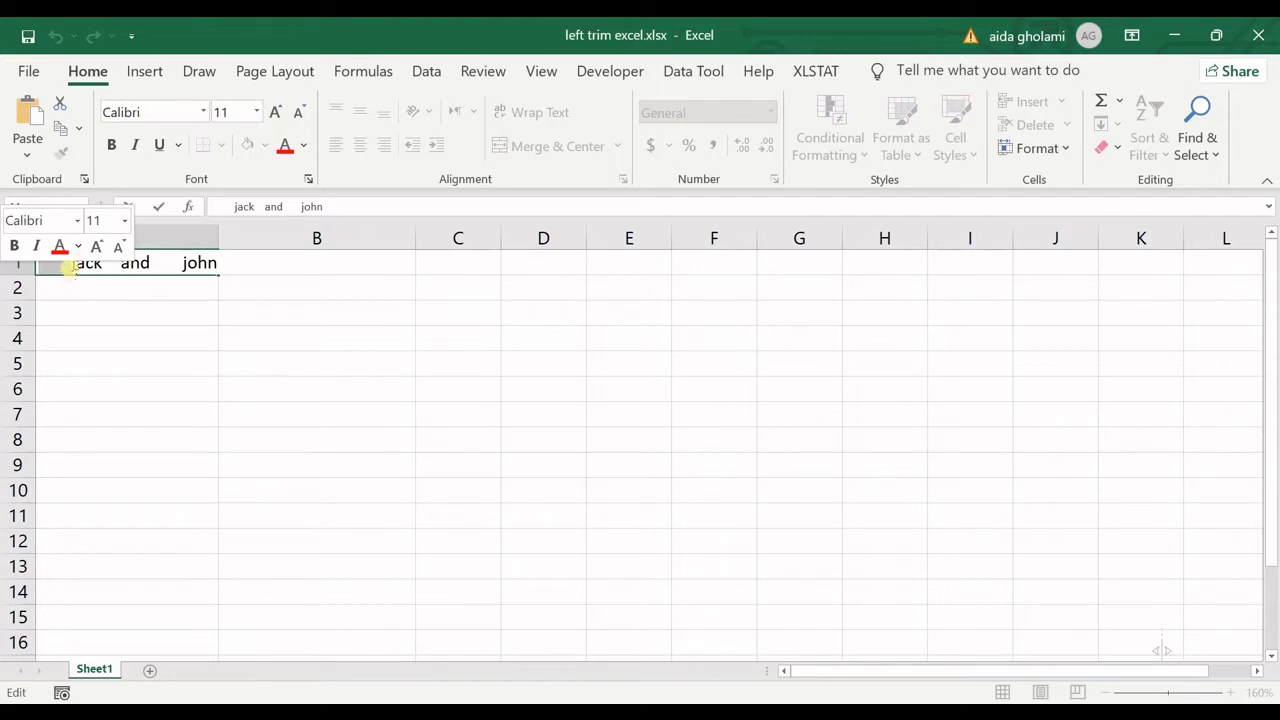
left_click(71, 270)
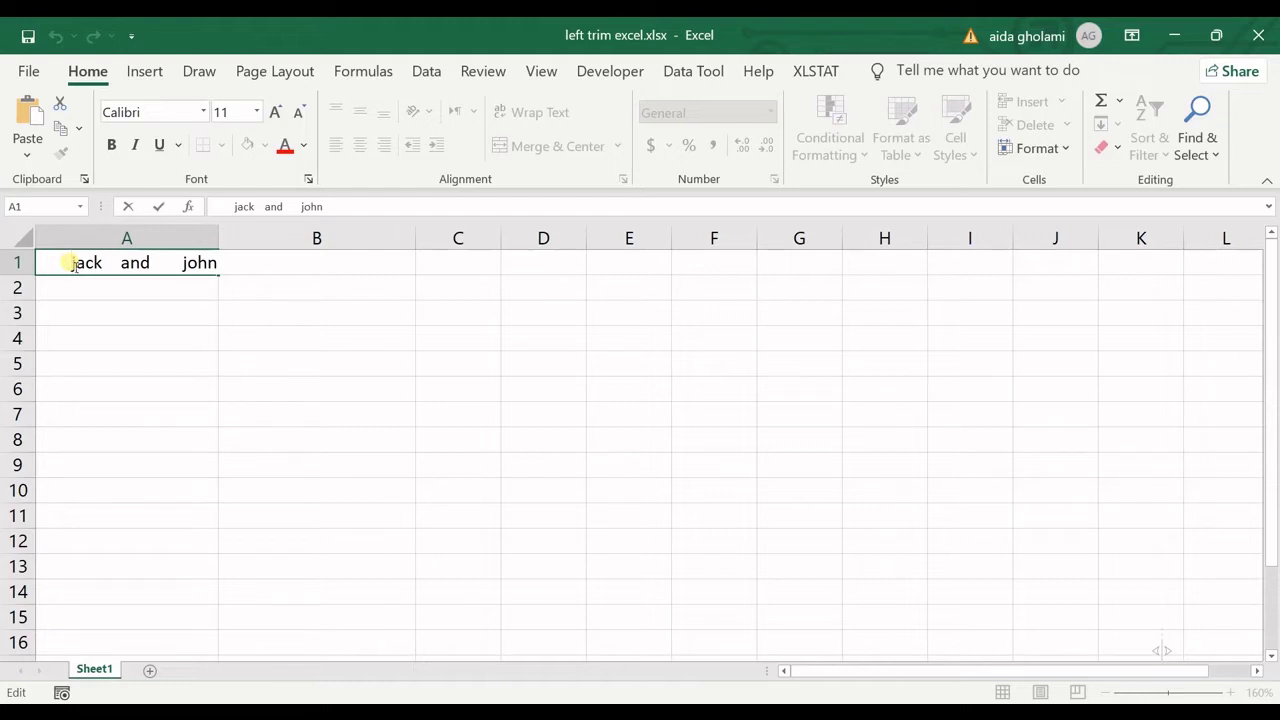
Step: Auto-fit column A to its text and inspect the start of cell A1's contents in edit mode
left_click(236, 262)
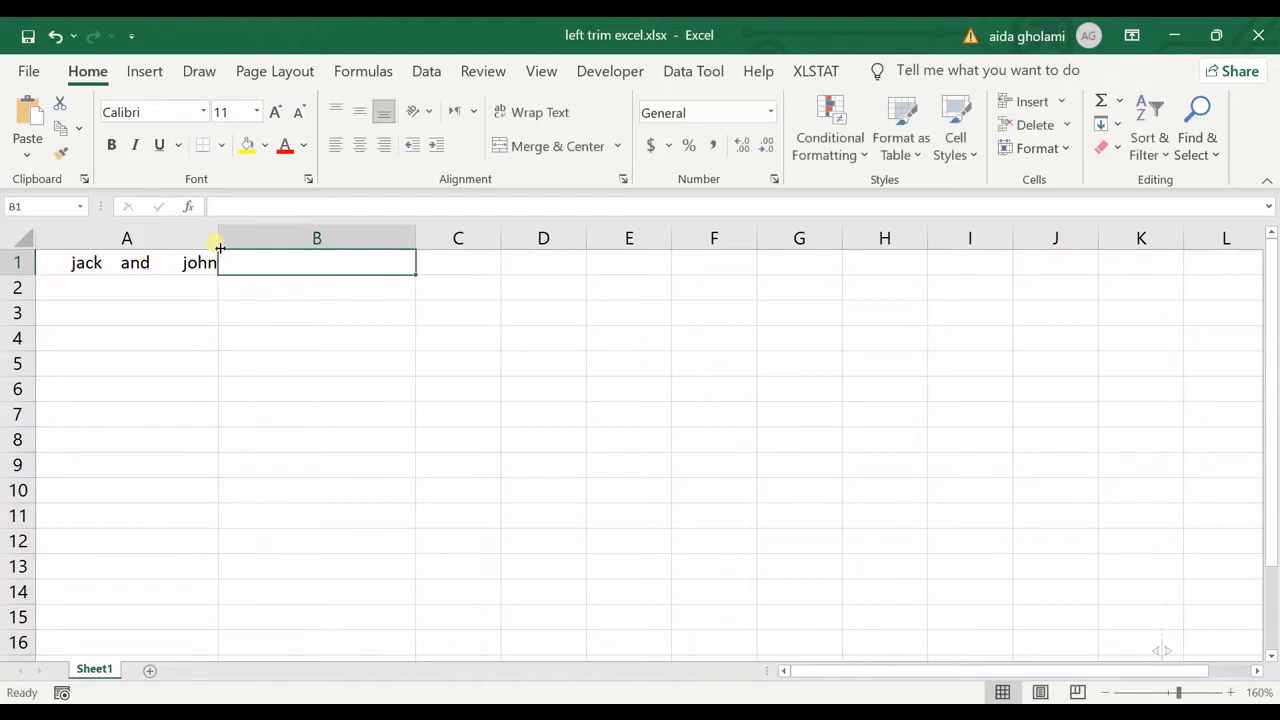
double_click(220, 242)
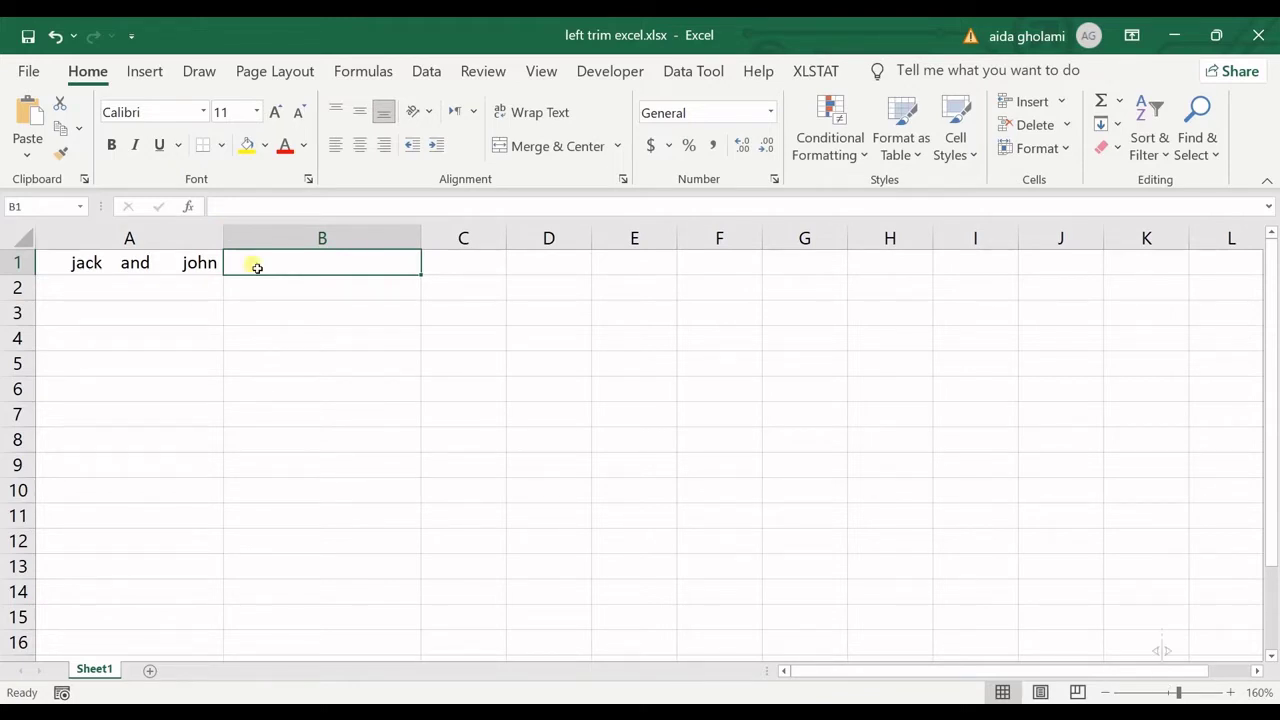
left_click(87, 265)
key("F2")
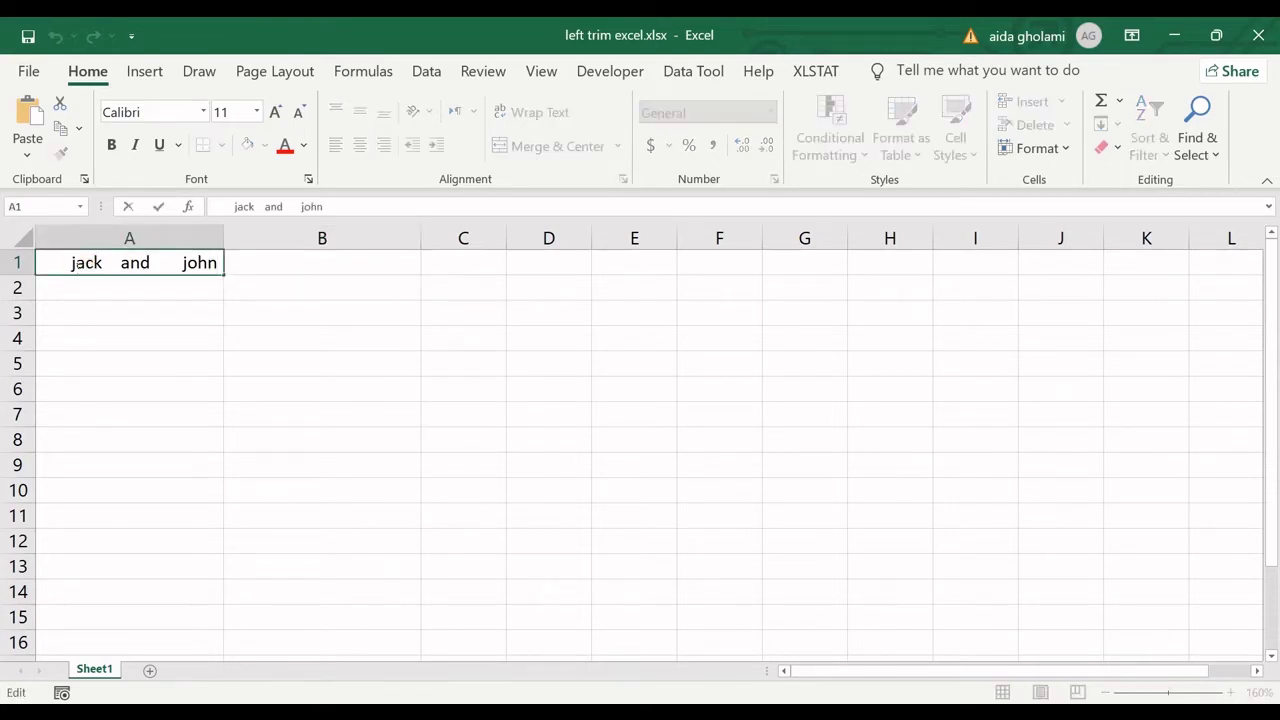
left_click(42, 270)
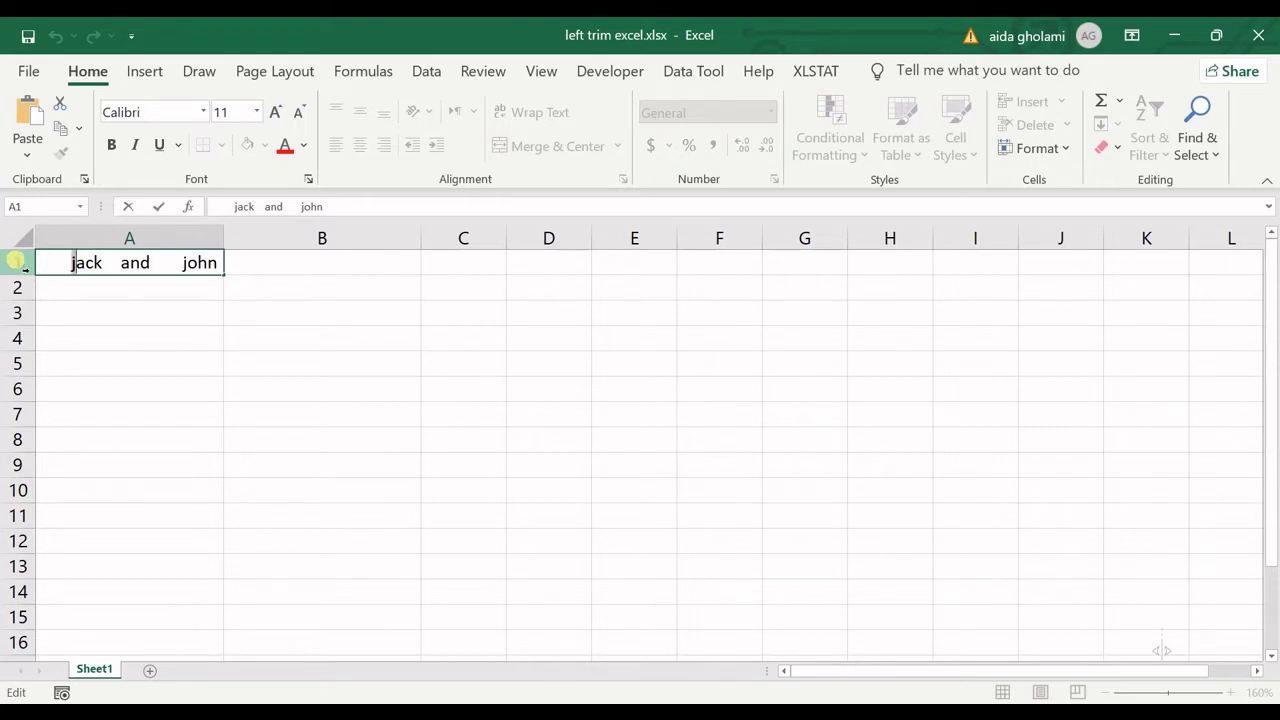
Step: Start a formula in cell B1 with the FIND function and nest MID as its find_text argument
left_click(294, 266)
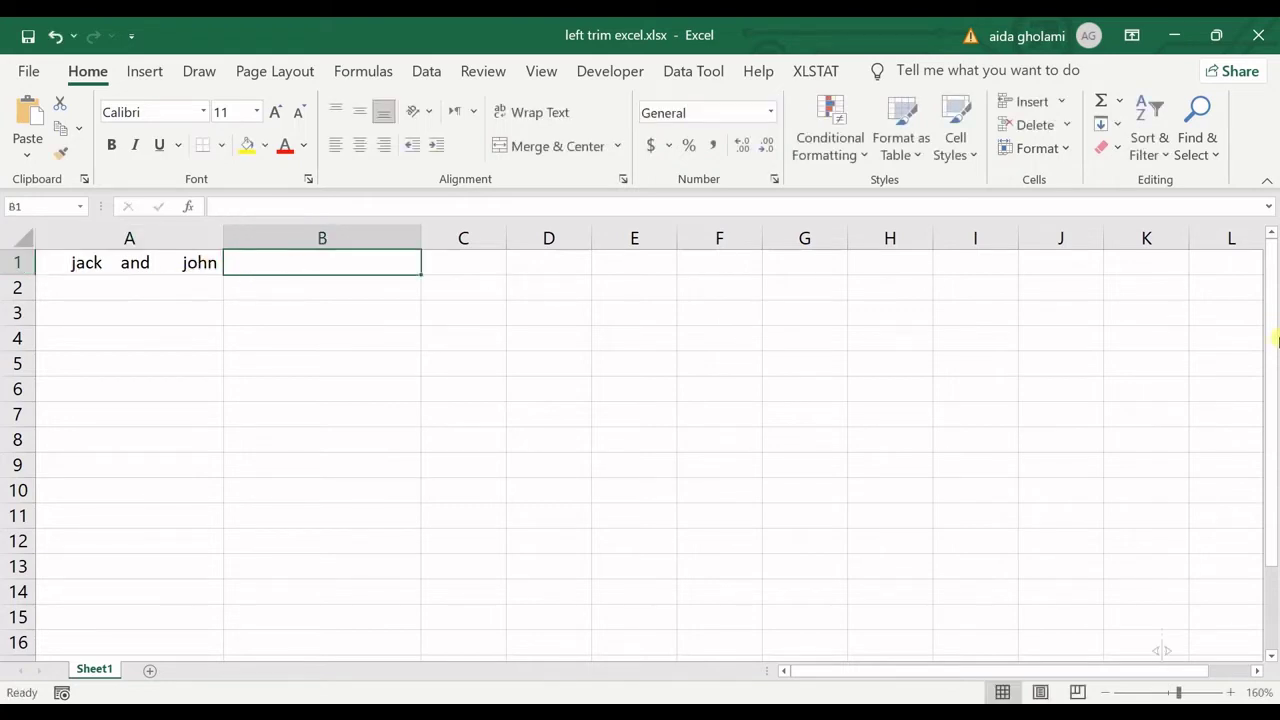
type("=")
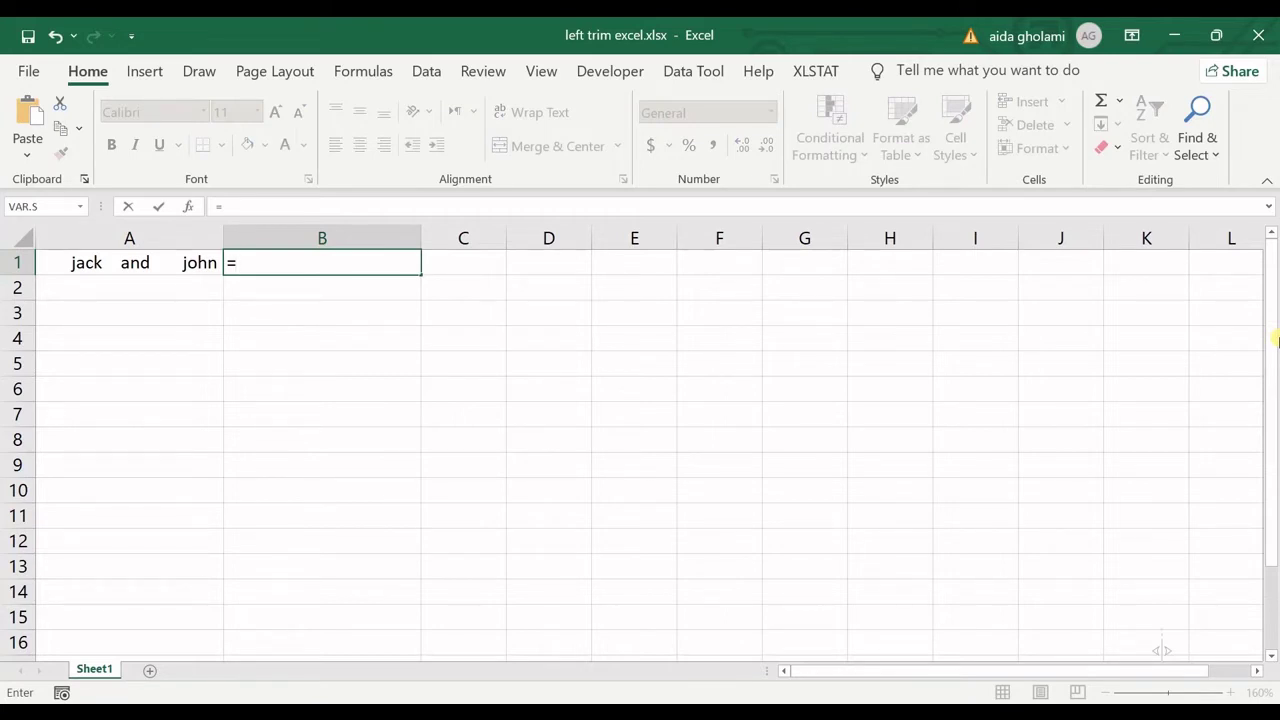
type("find")
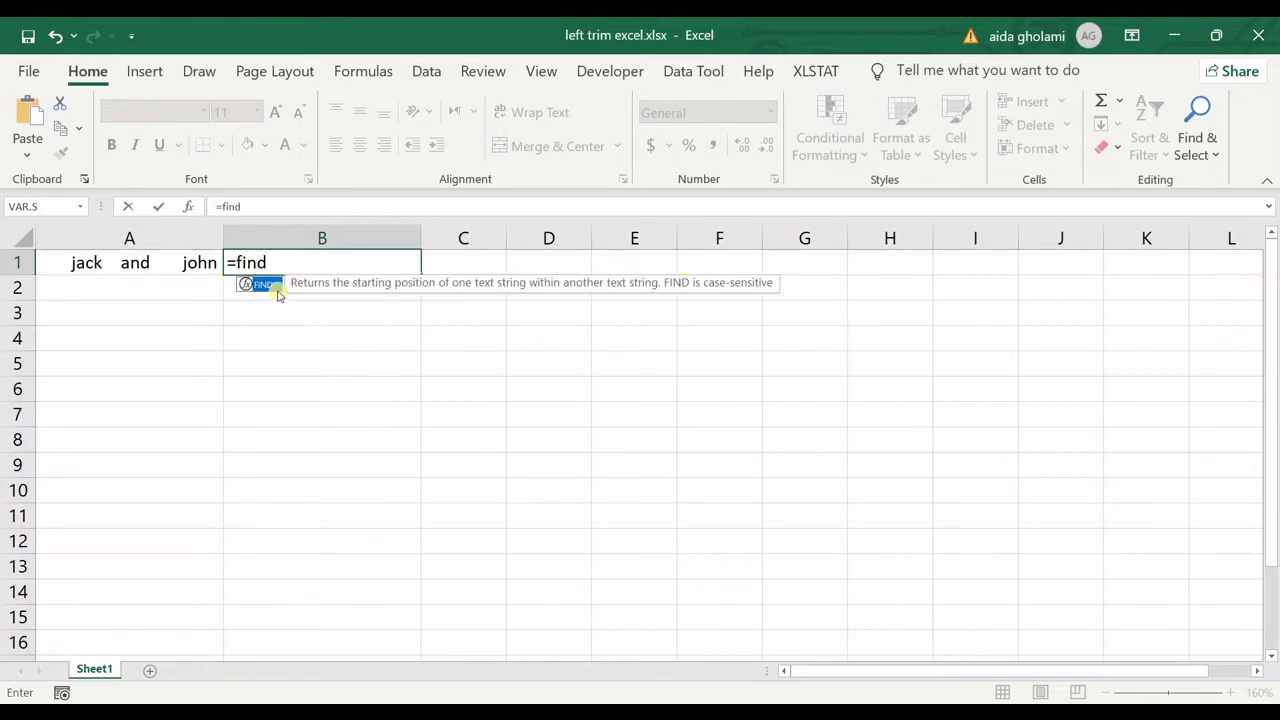
double_click(262, 285)
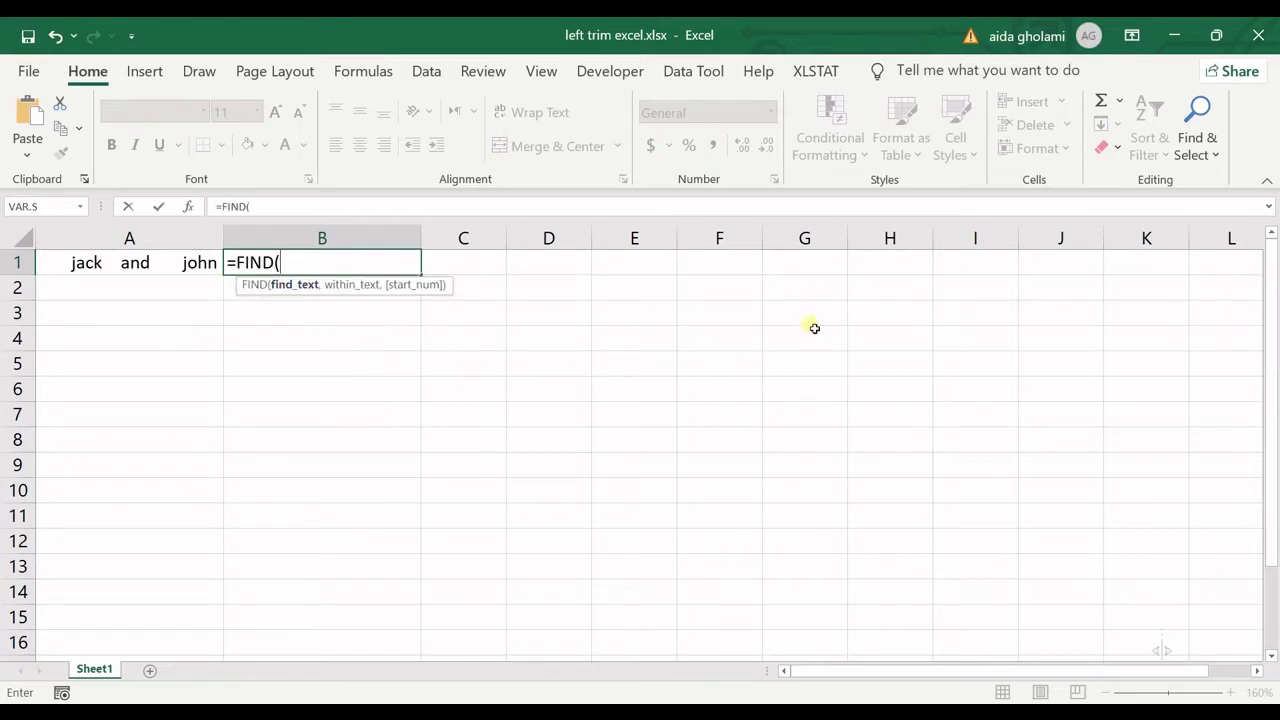
type("mid")
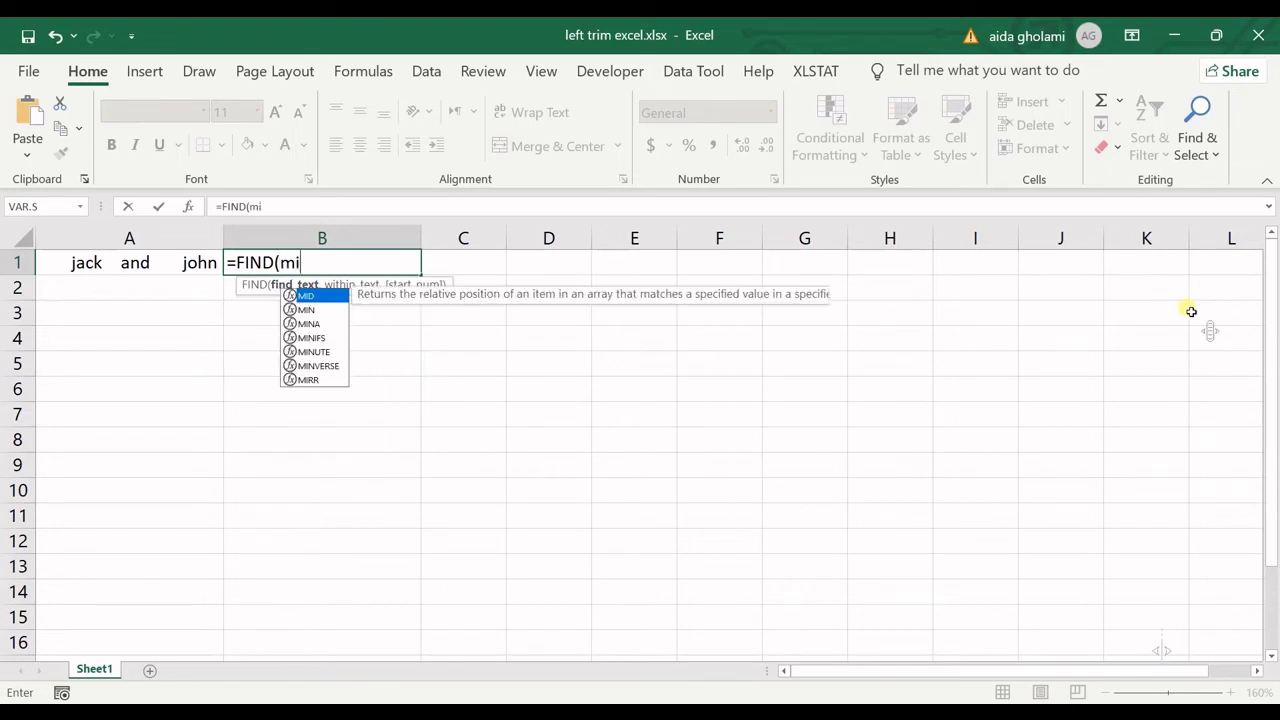
double_click(300, 294)
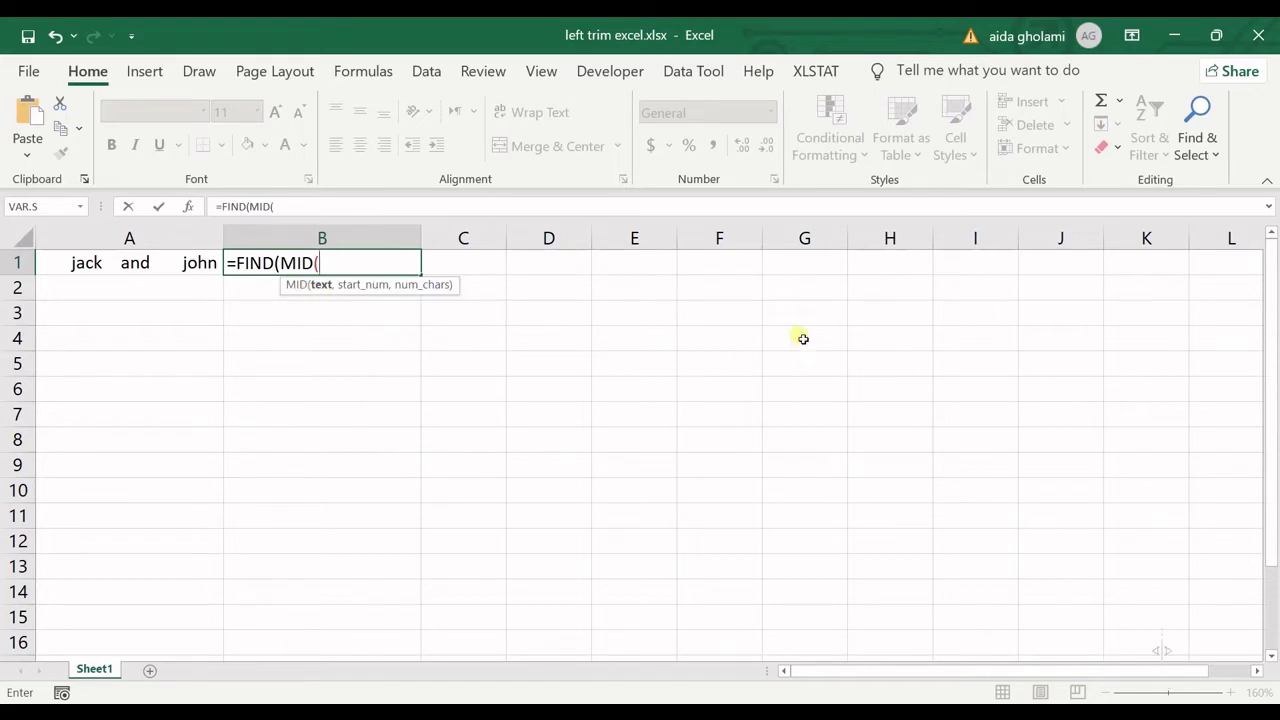
Step: Complete the nested find_text argument as MID(TRIM(A1),1,1)
type("trim")
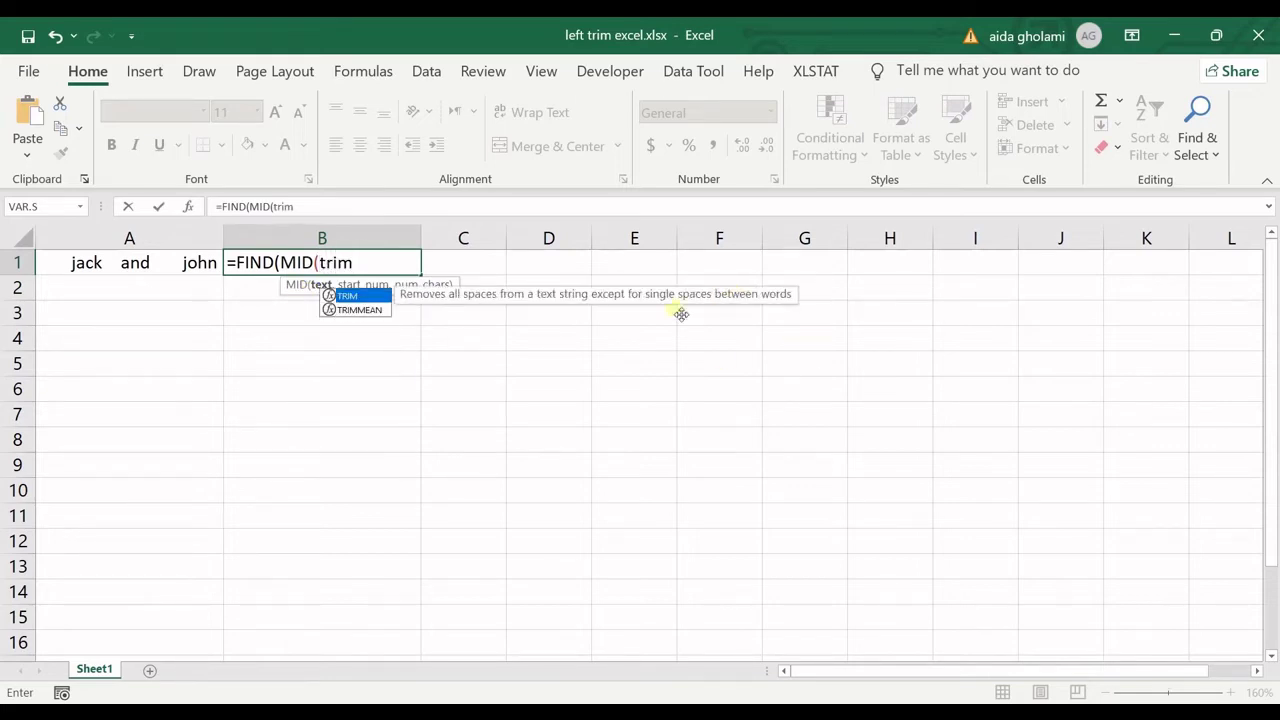
double_click(385, 296)
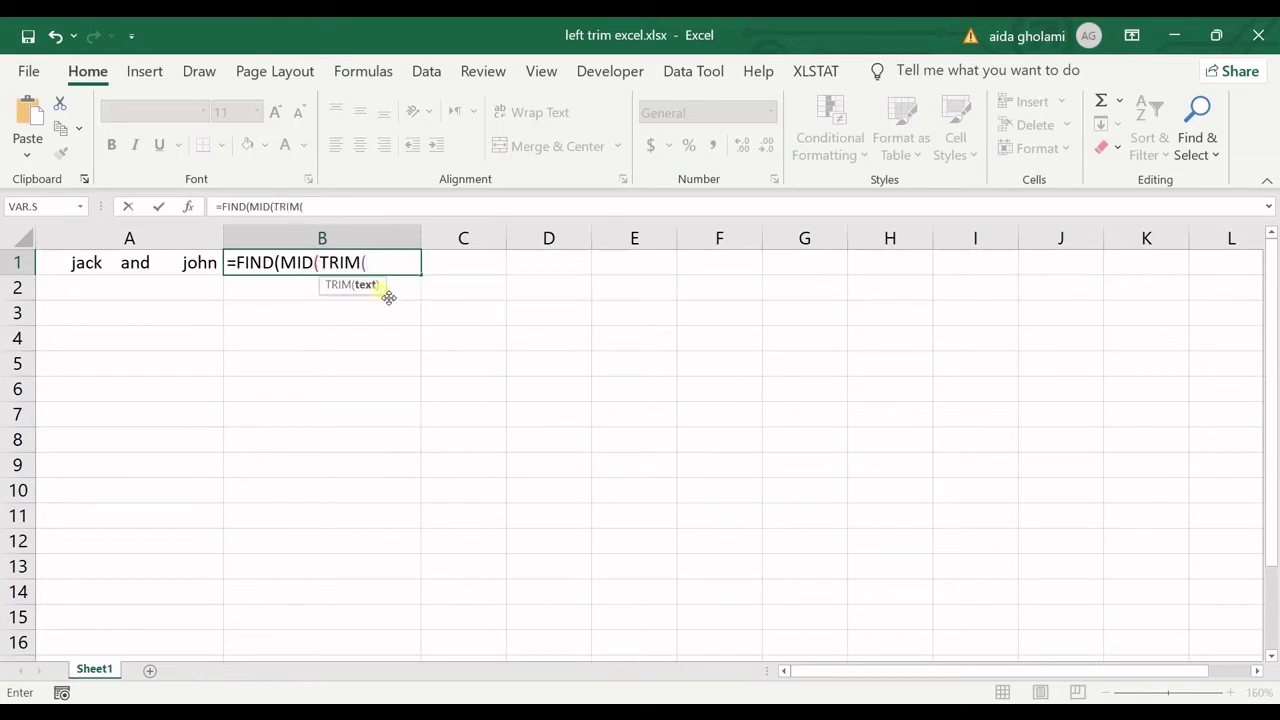
left_click(100, 262)
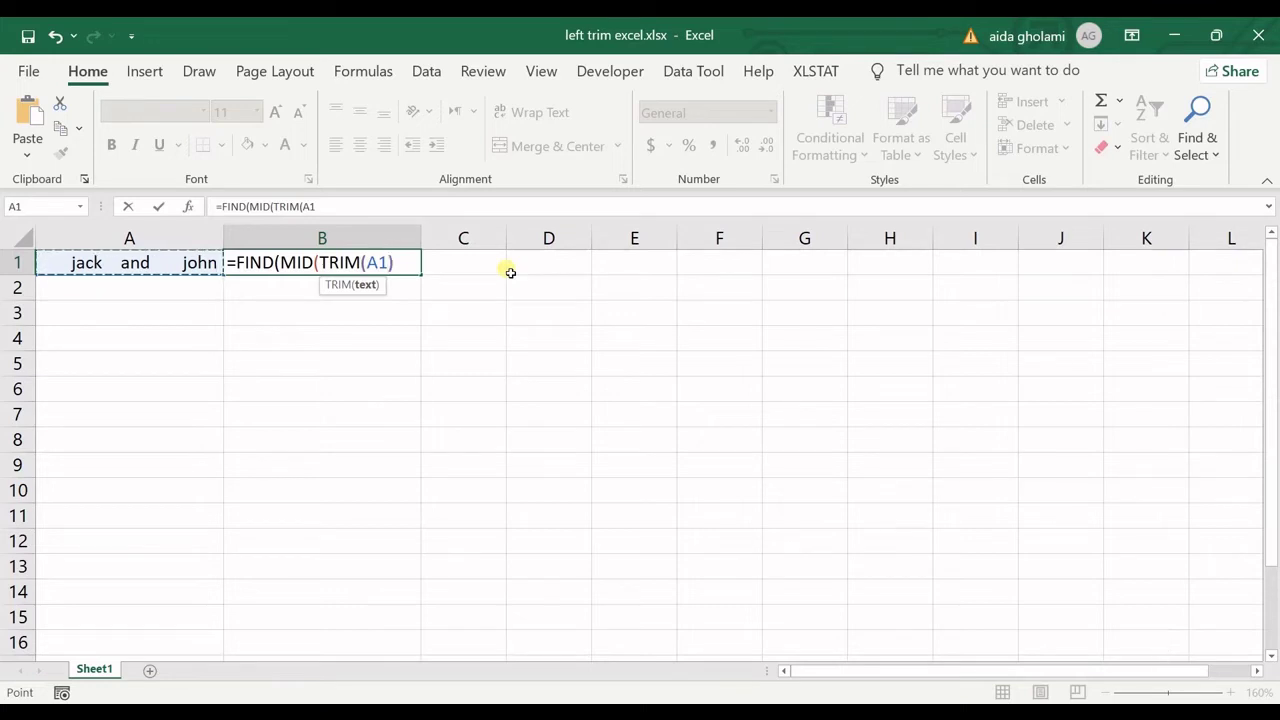
type(")")
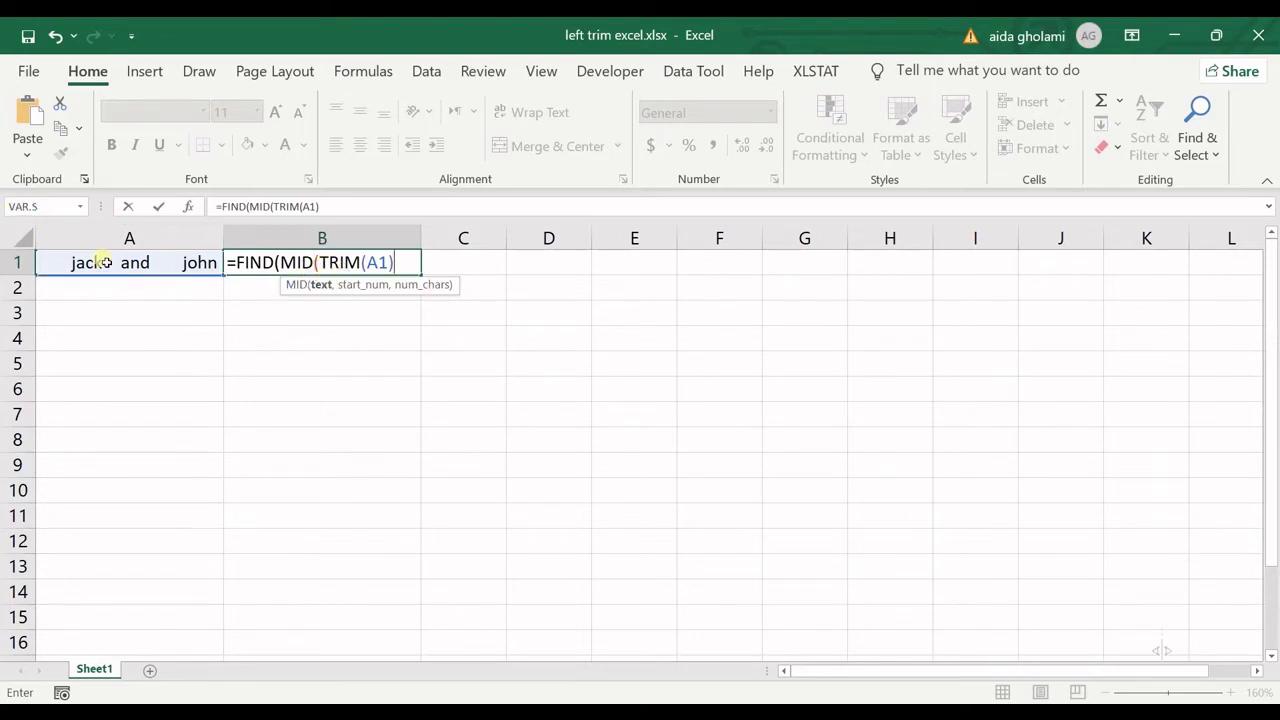
type(",")
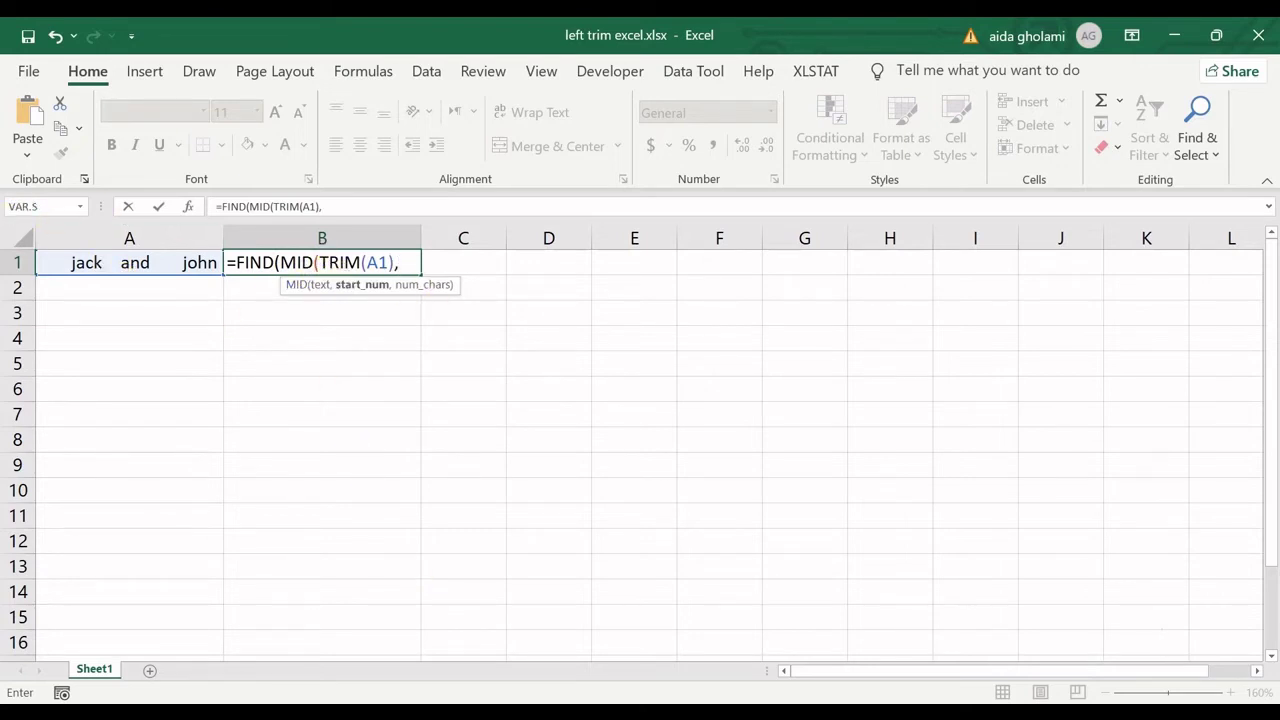
type("1,1")
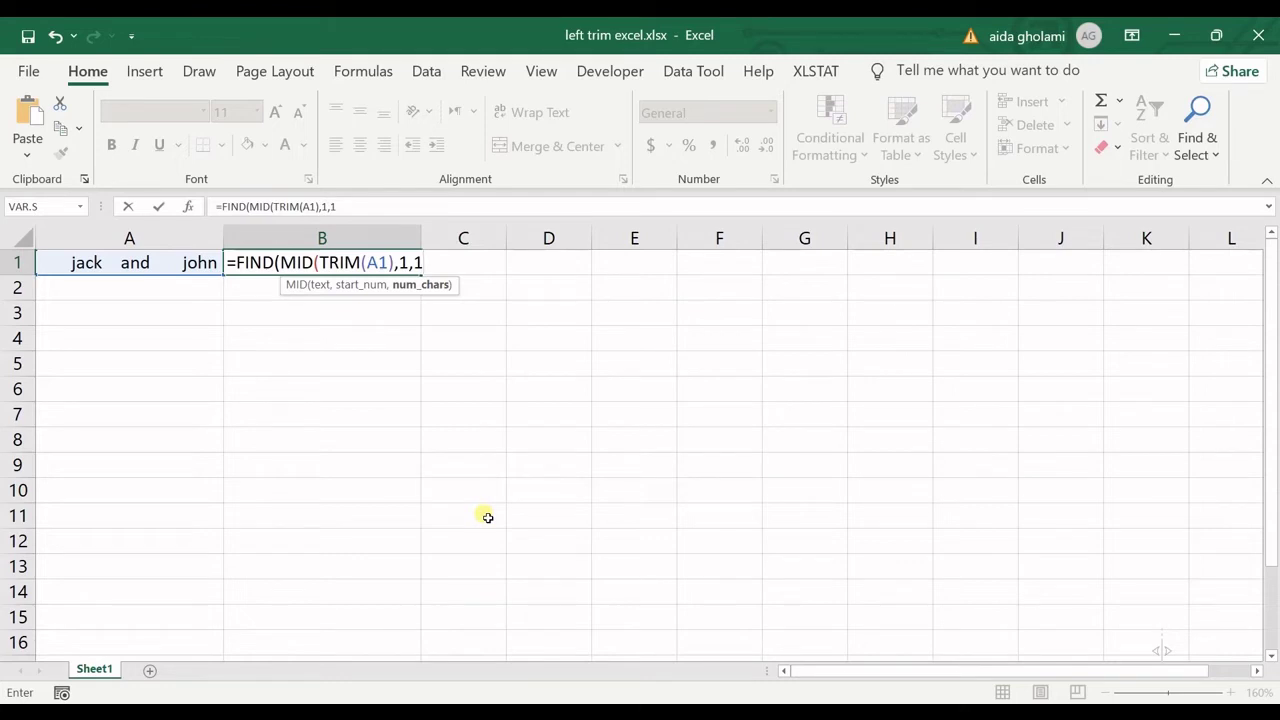
type(")")
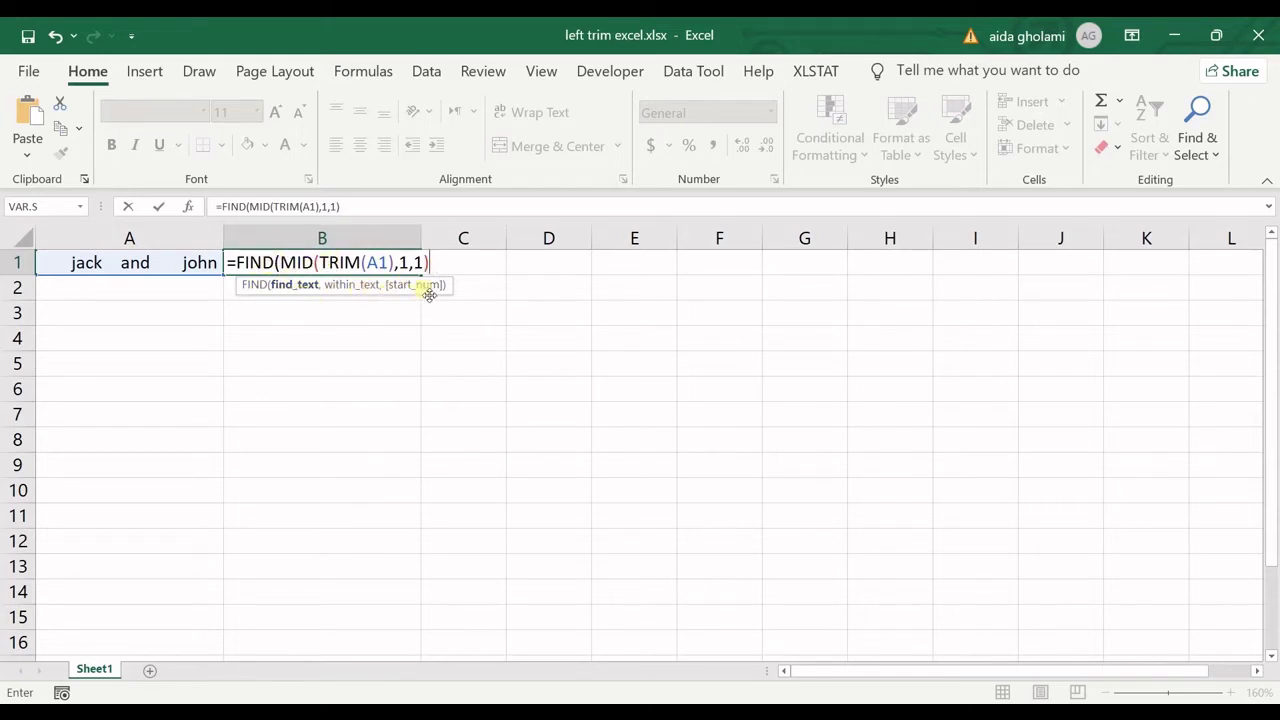
Step: Set A1 as the within_text argument and enter the finished formula =FIND(MID(TRIM(A1),1,1),A1) in B1
type(",")
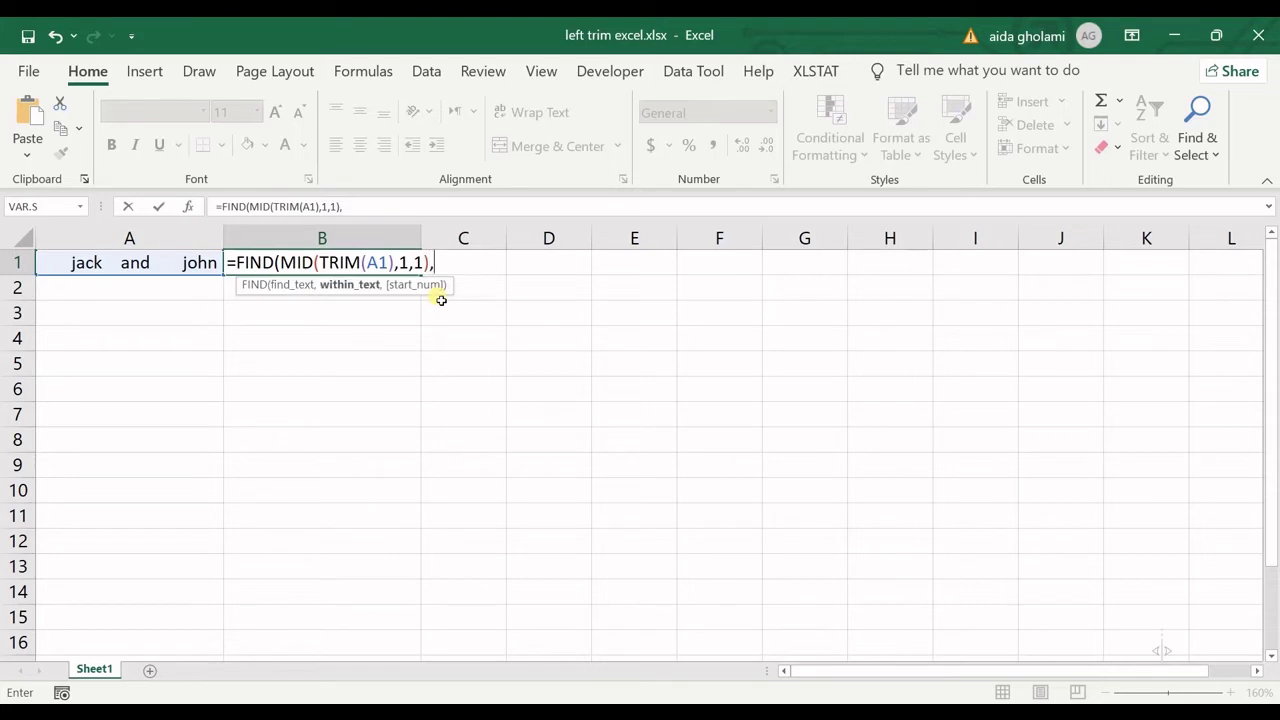
left_click(187, 263)
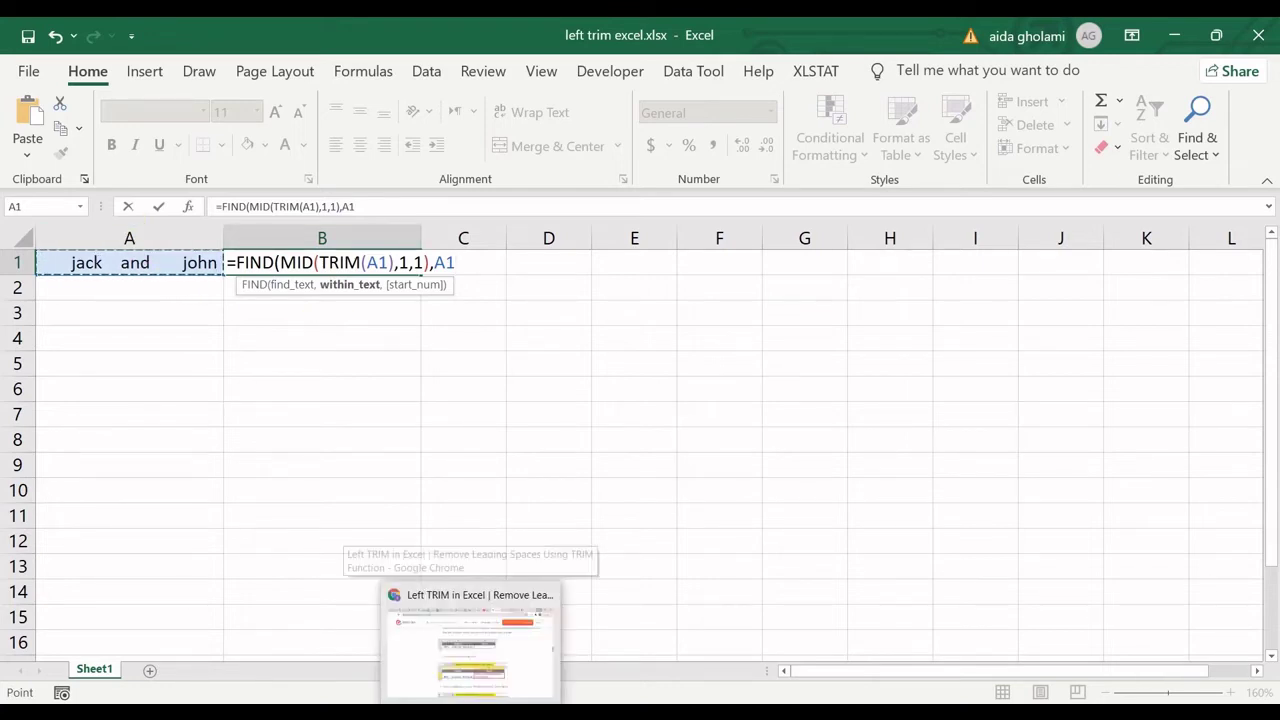
type(")")
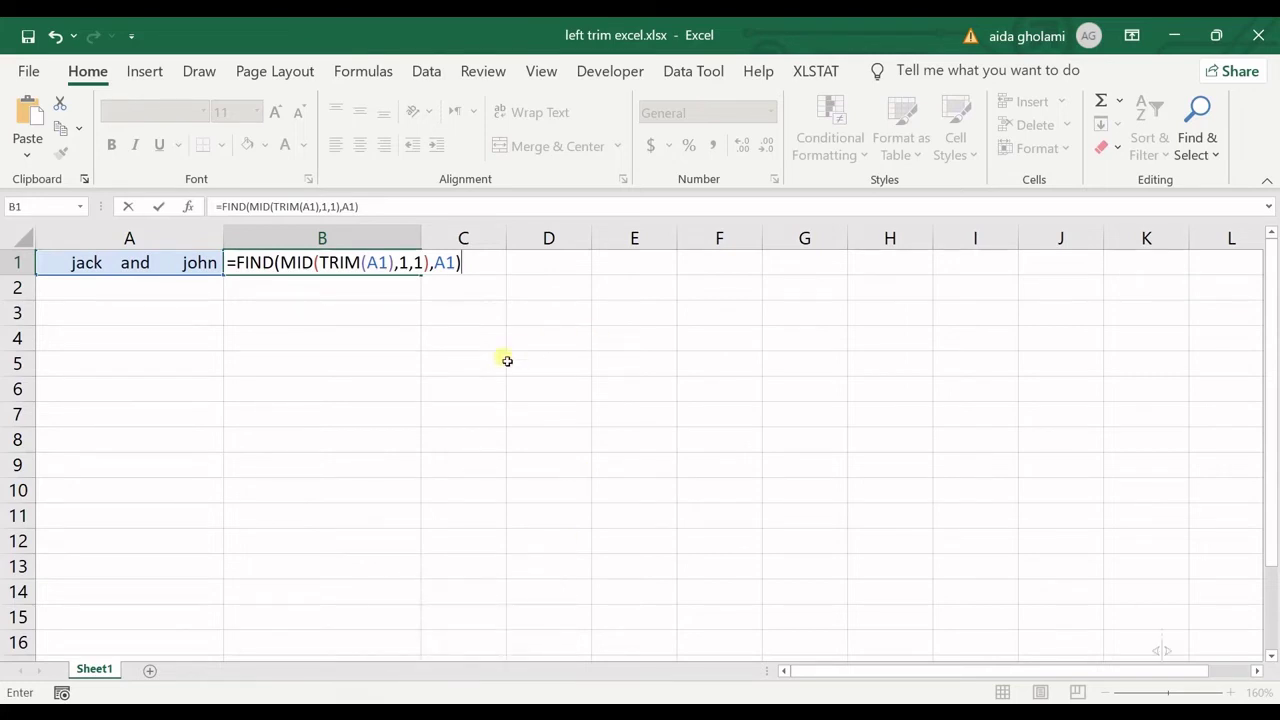
key("Return")
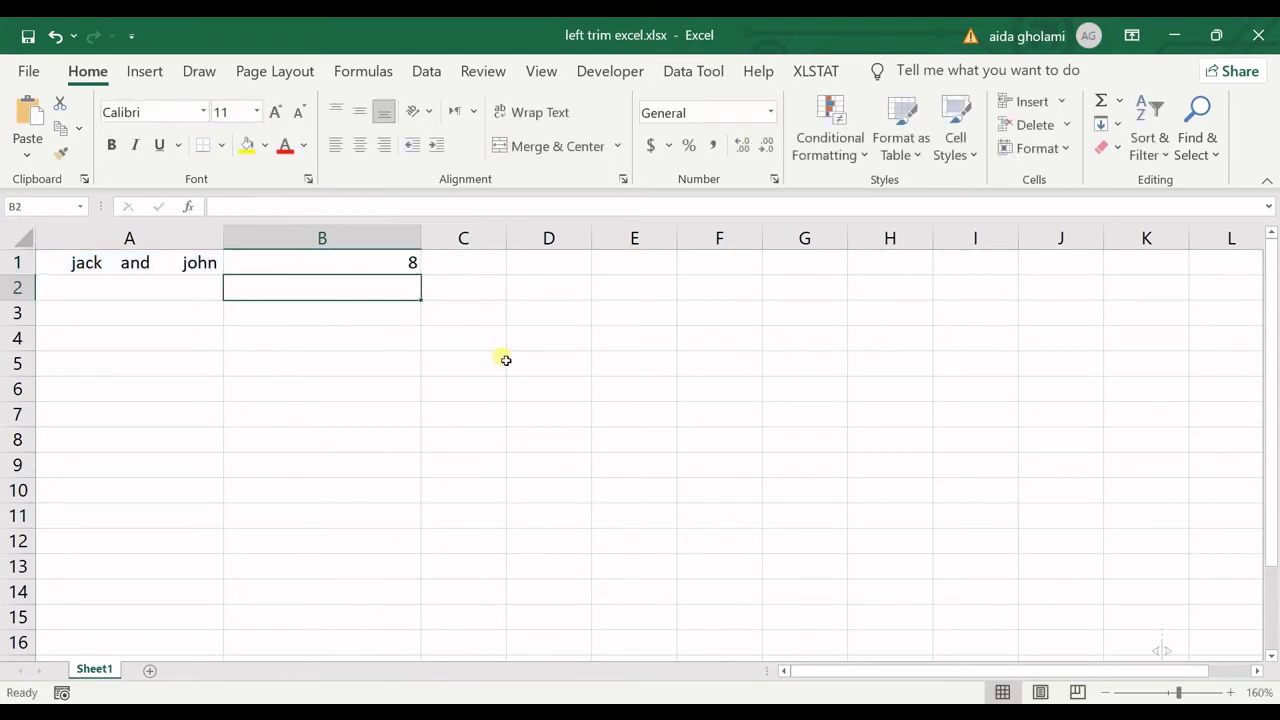
Step: Compare the FIND result in B1 with the position of the first letter in cell A1
left_click(372, 268)
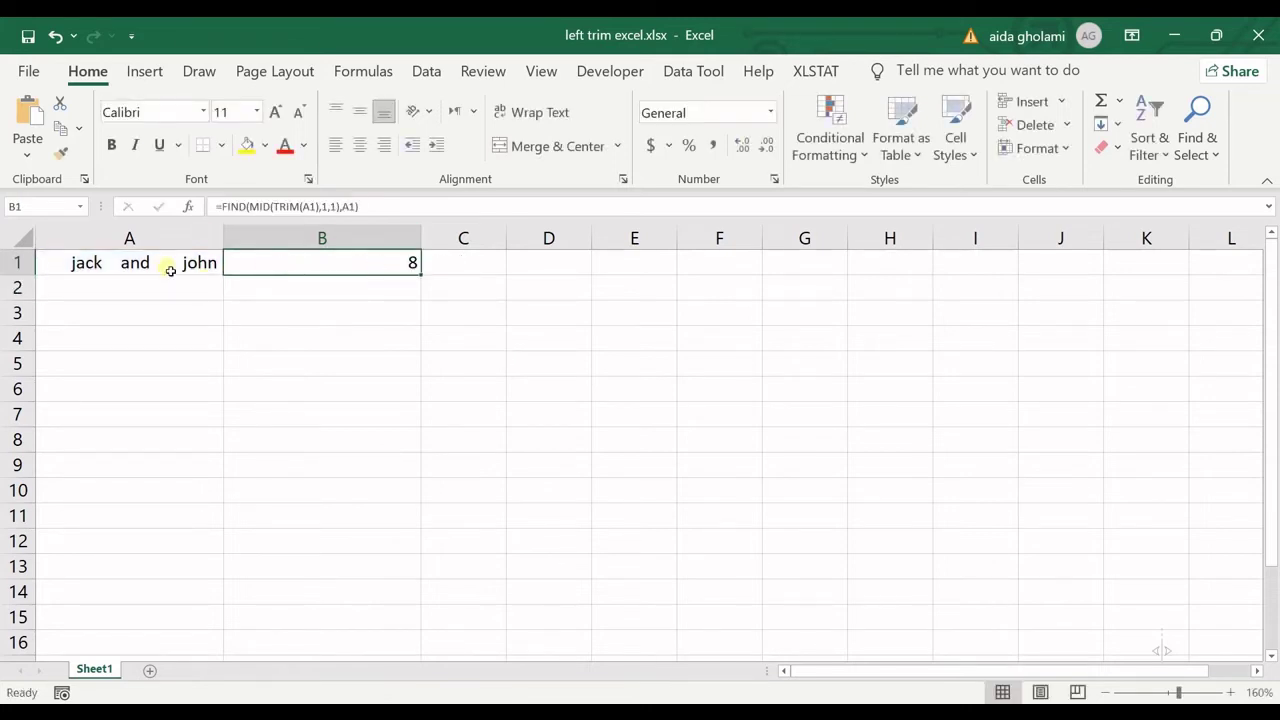
double_click(44, 262)
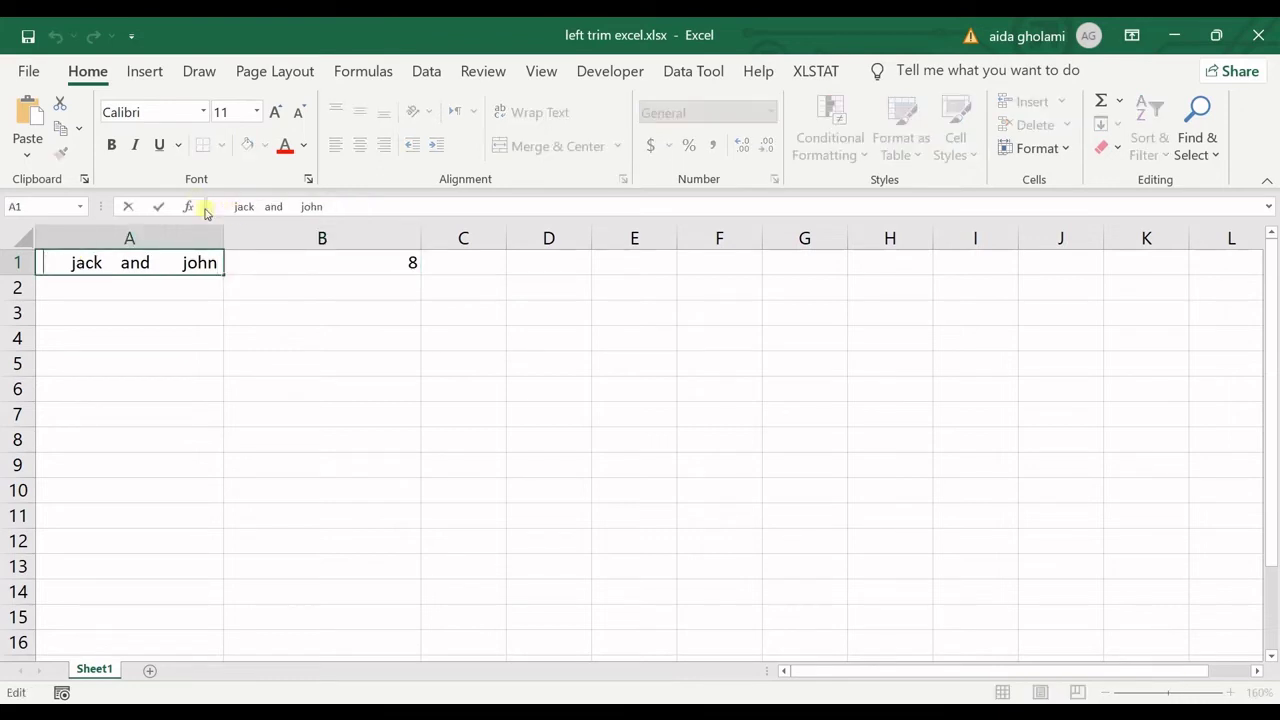
left_click(137, 294)
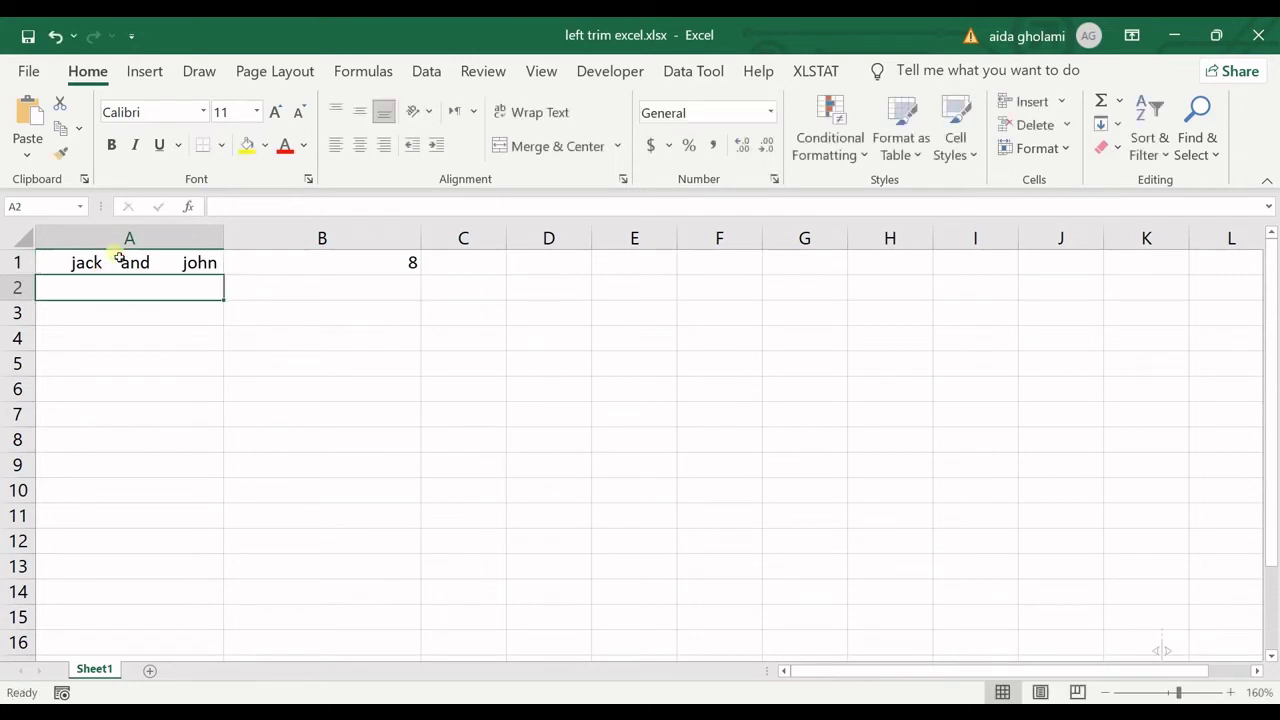
Step: Wrap the FIND formula in B1 in a MID function, with A1 as text and the FIND part as start_num
double_click(337, 263)
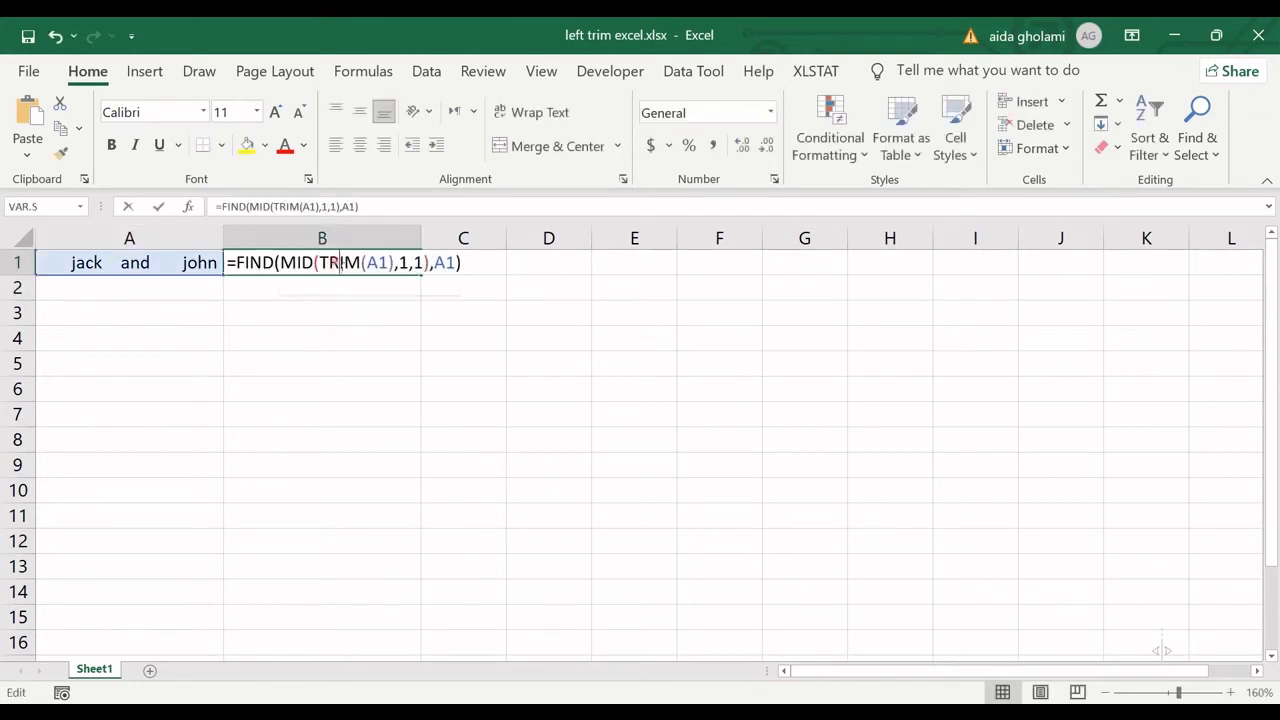
left_click(240, 266)
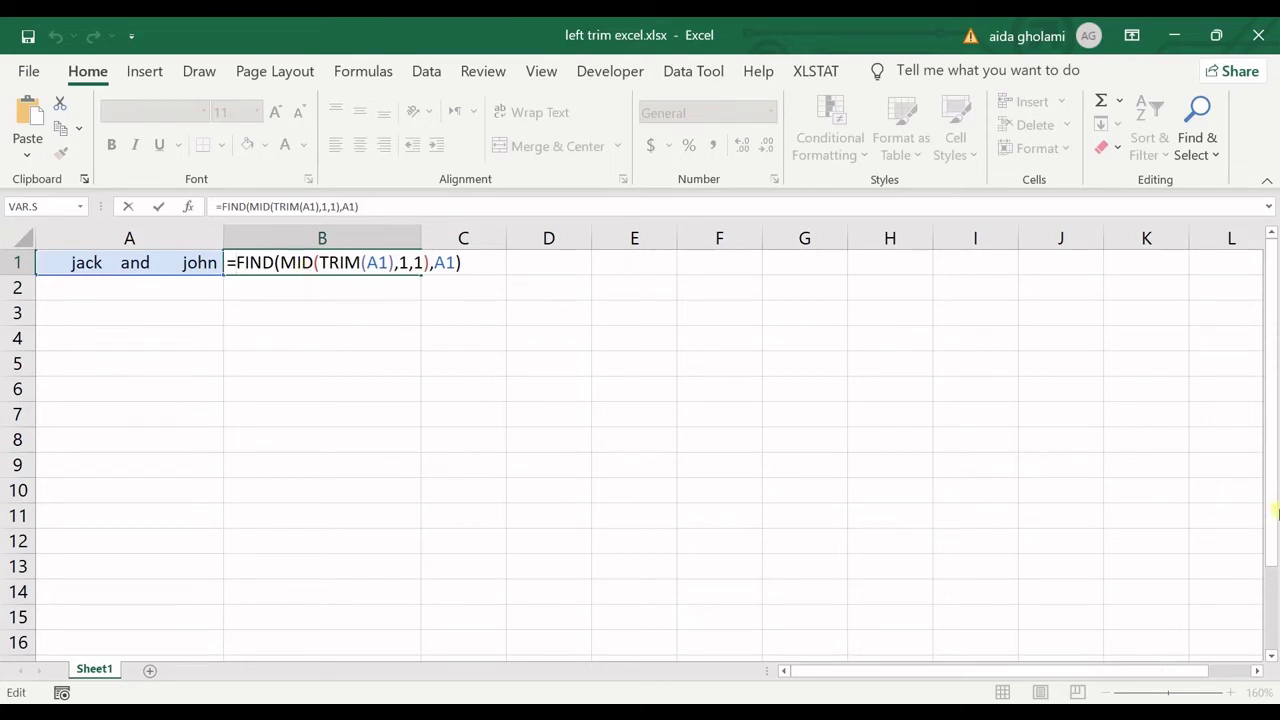
type("mid")
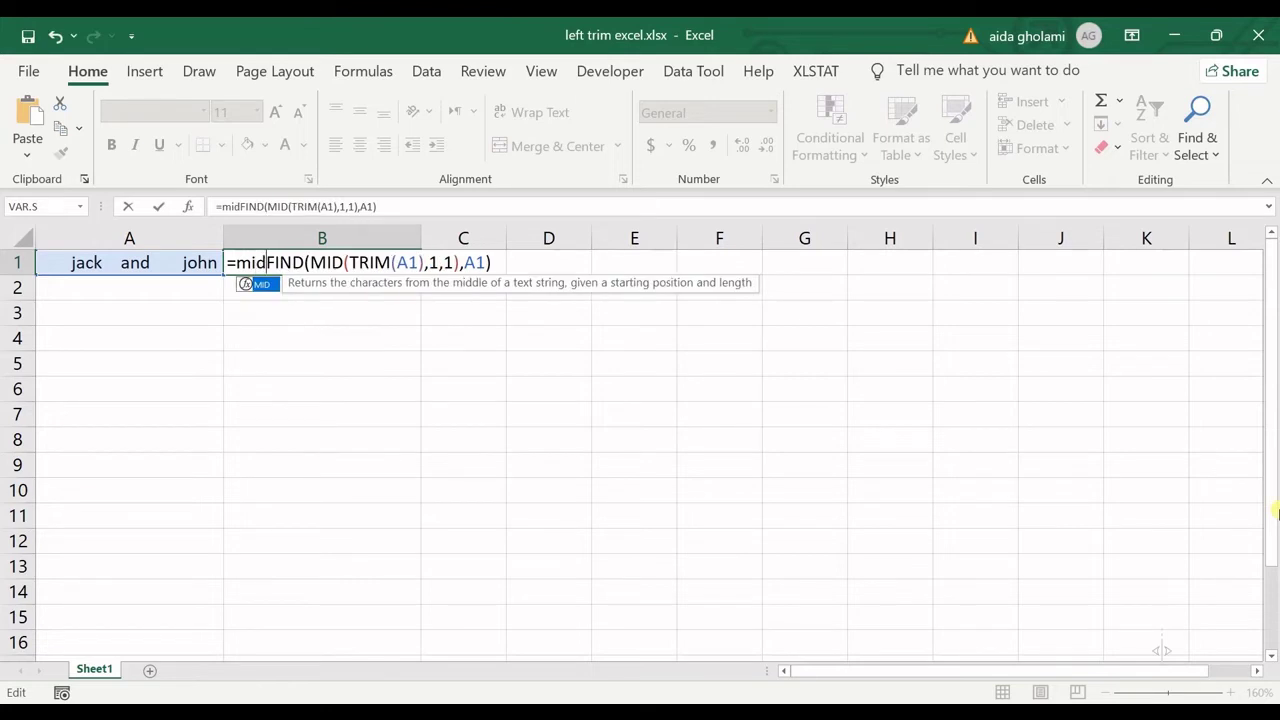
type("(")
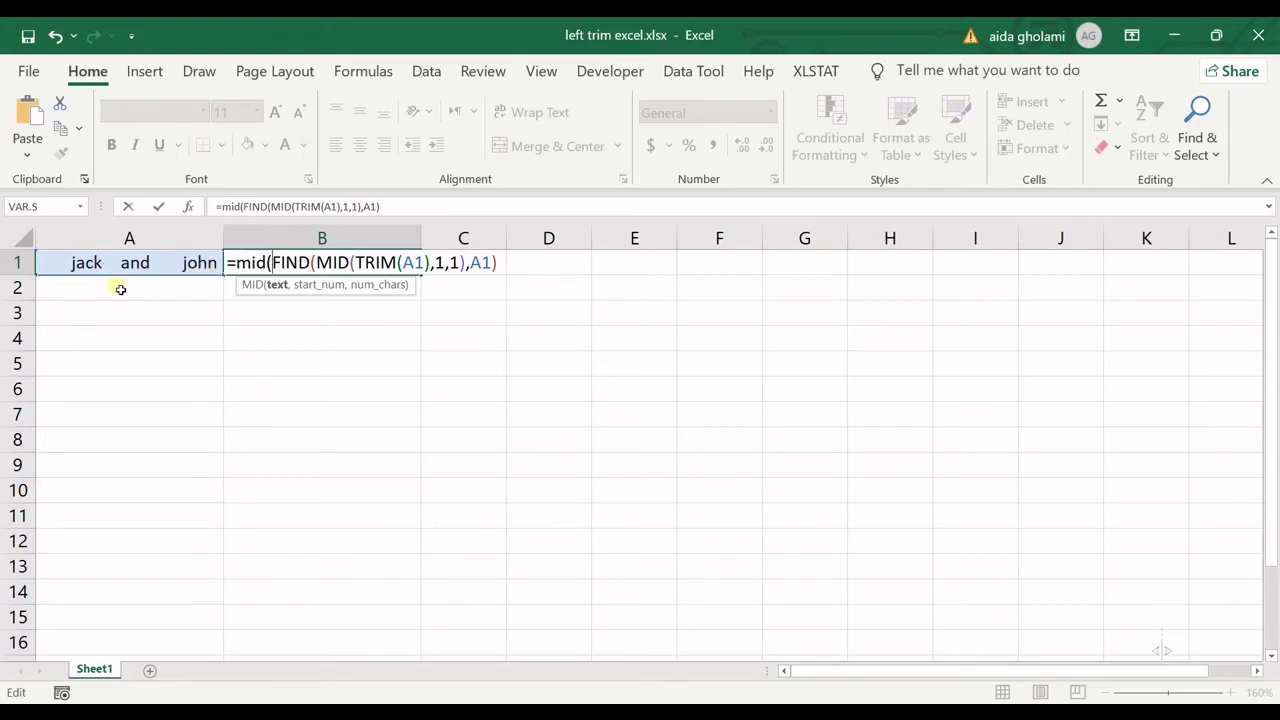
left_click(75, 262)
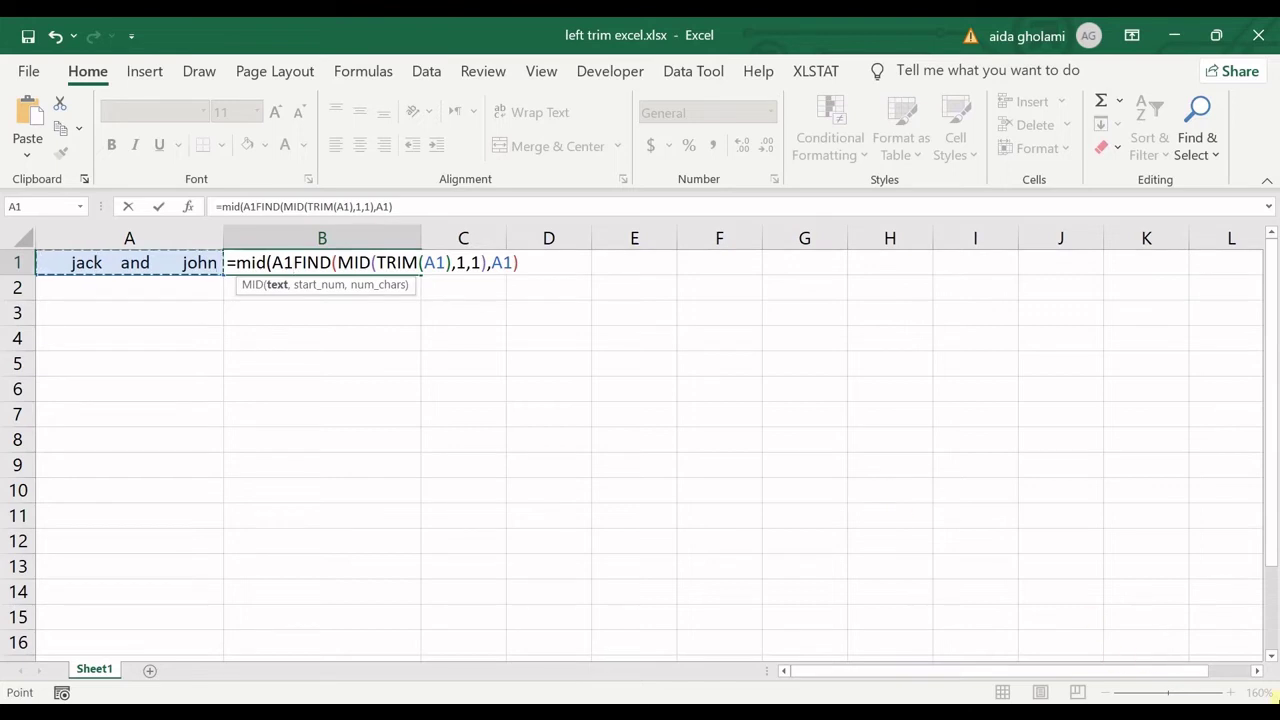
type(",")
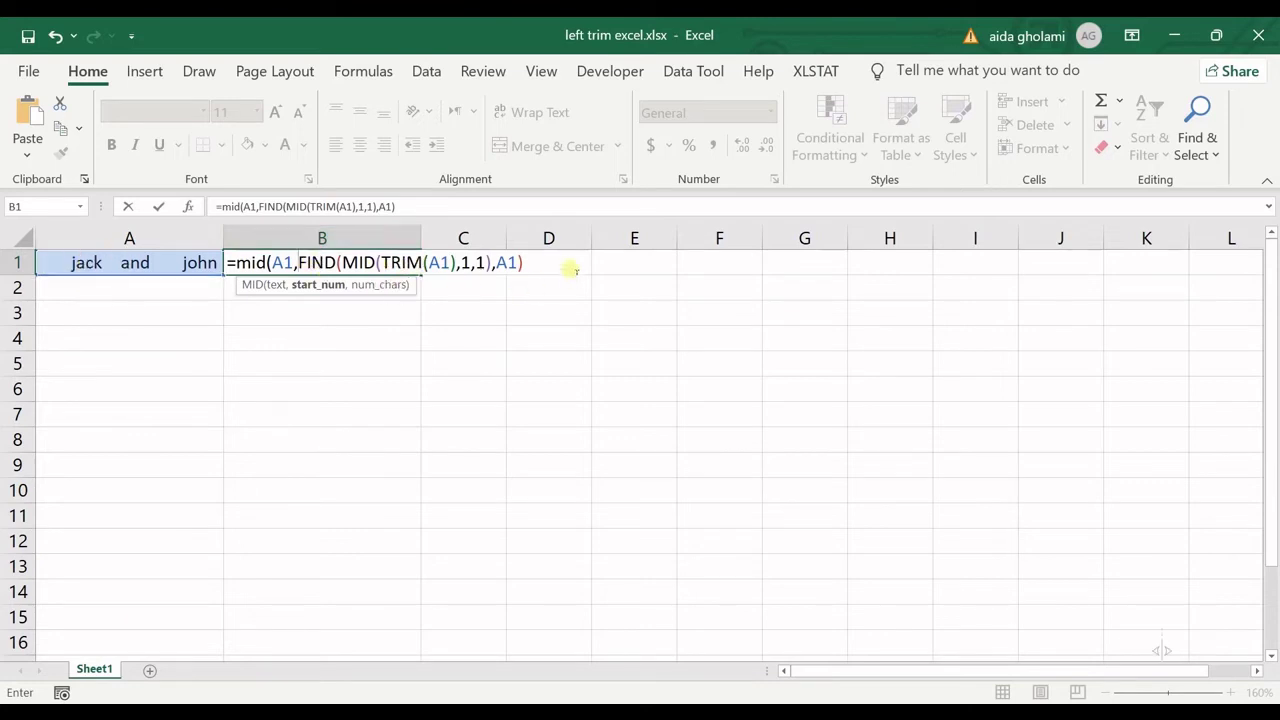
Step: Add LEN(A1) as the num_chars argument and enter =MID(A1,FIND(MID(TRIM(A1),1,1),A1),LEN(A1)) in B1
left_click(866, 265)
type(",")
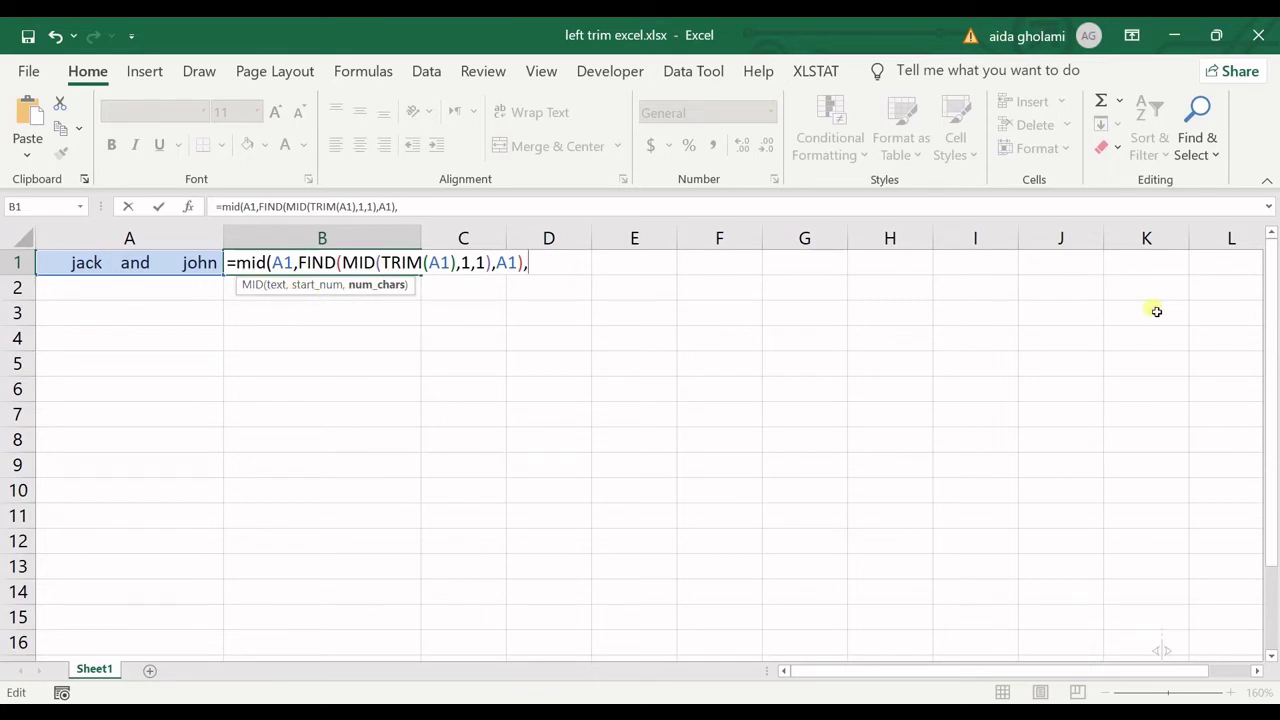
type("len")
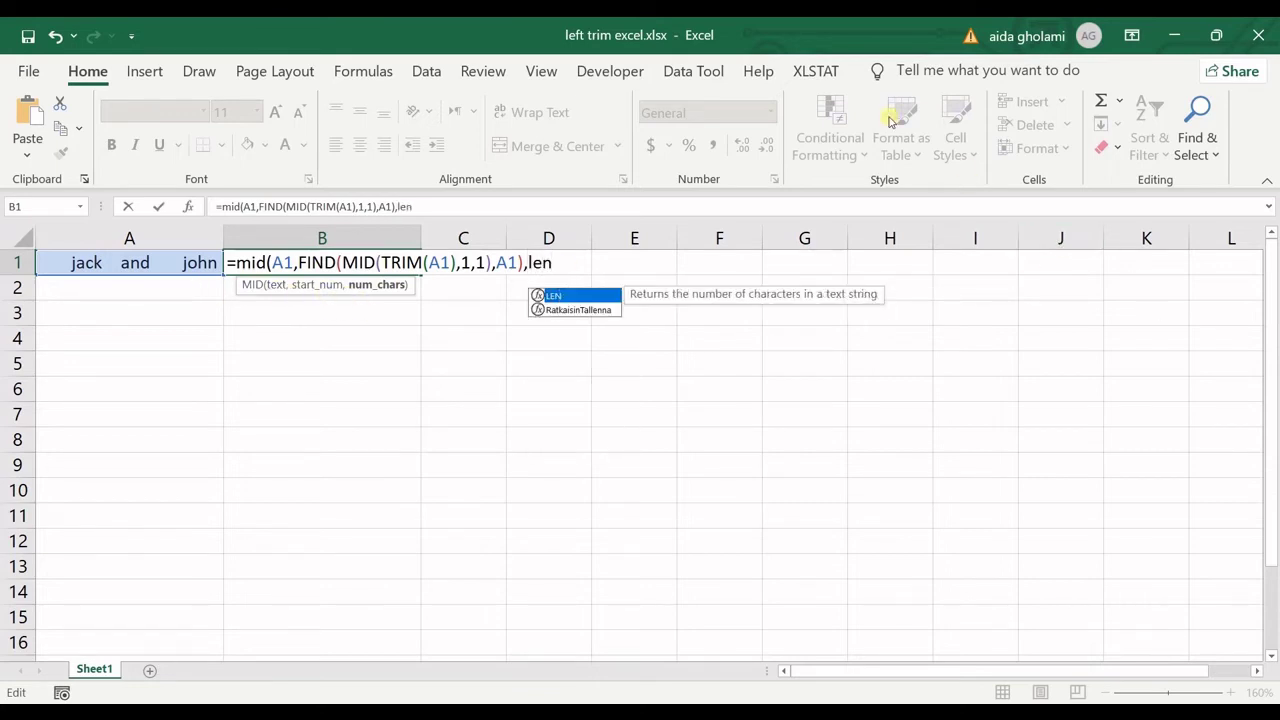
double_click(601, 298)
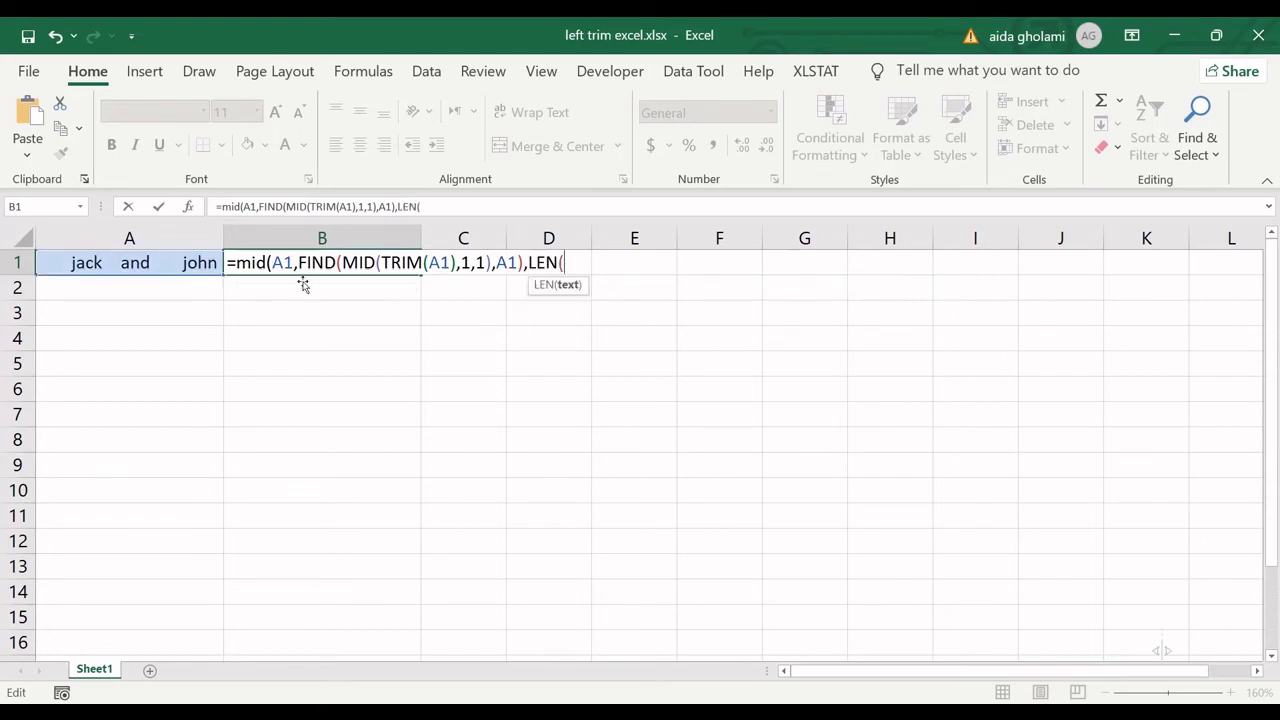
left_click(124, 266)
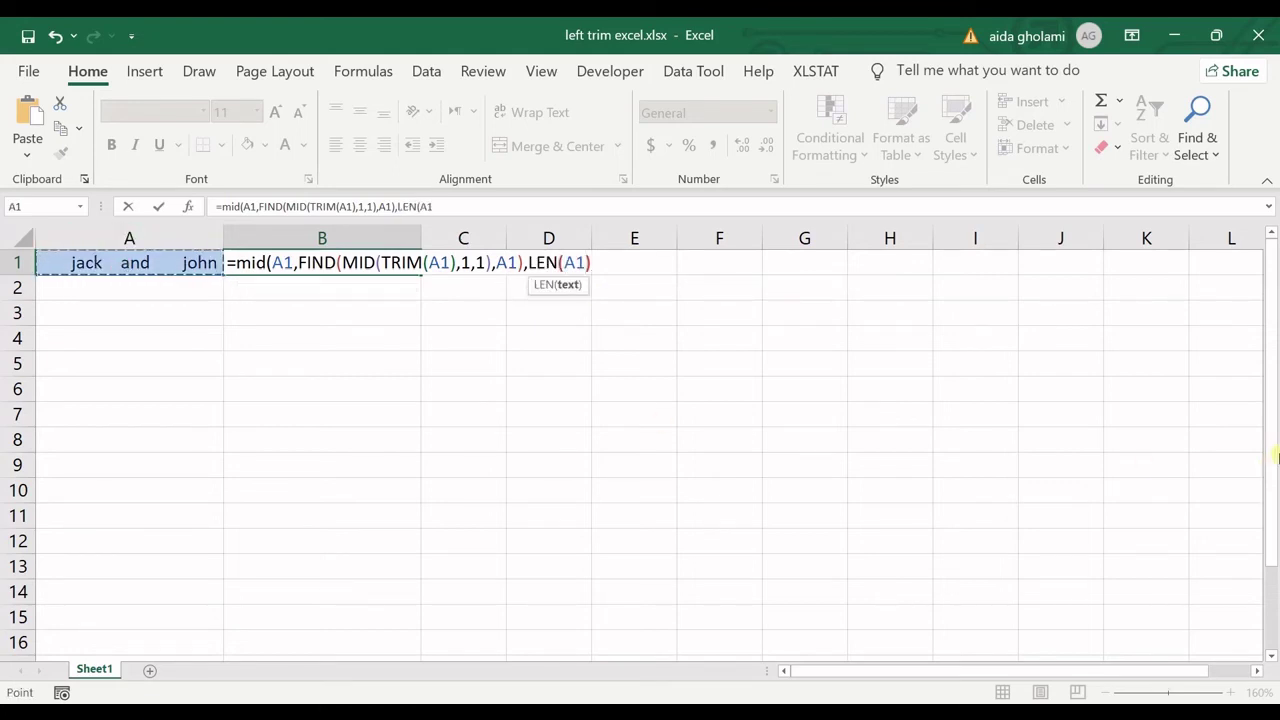
type(")")
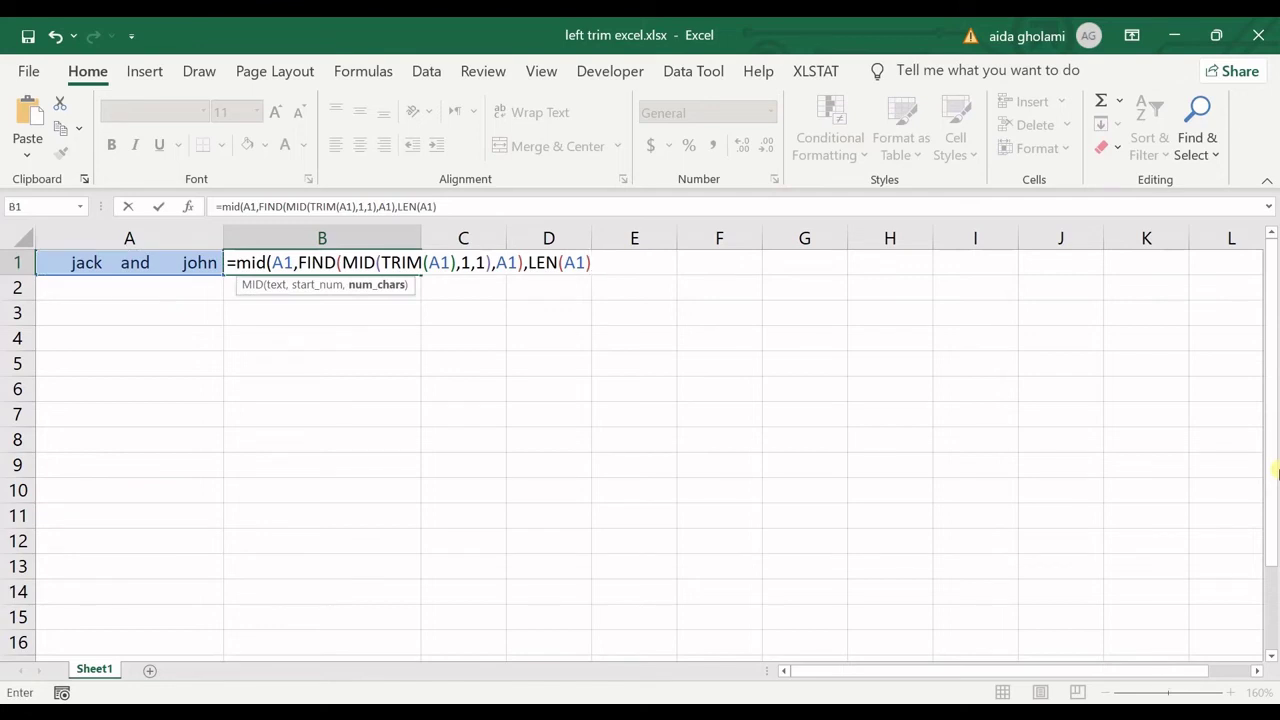
type(")")
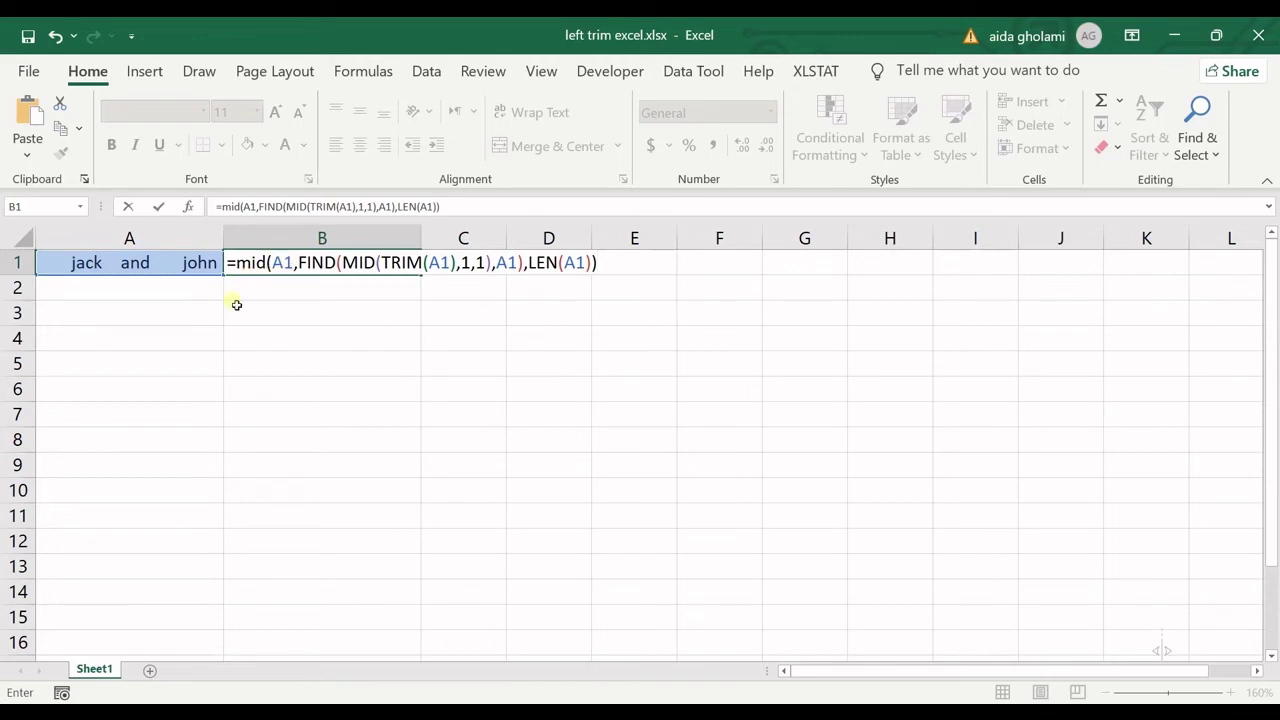
key("Return")
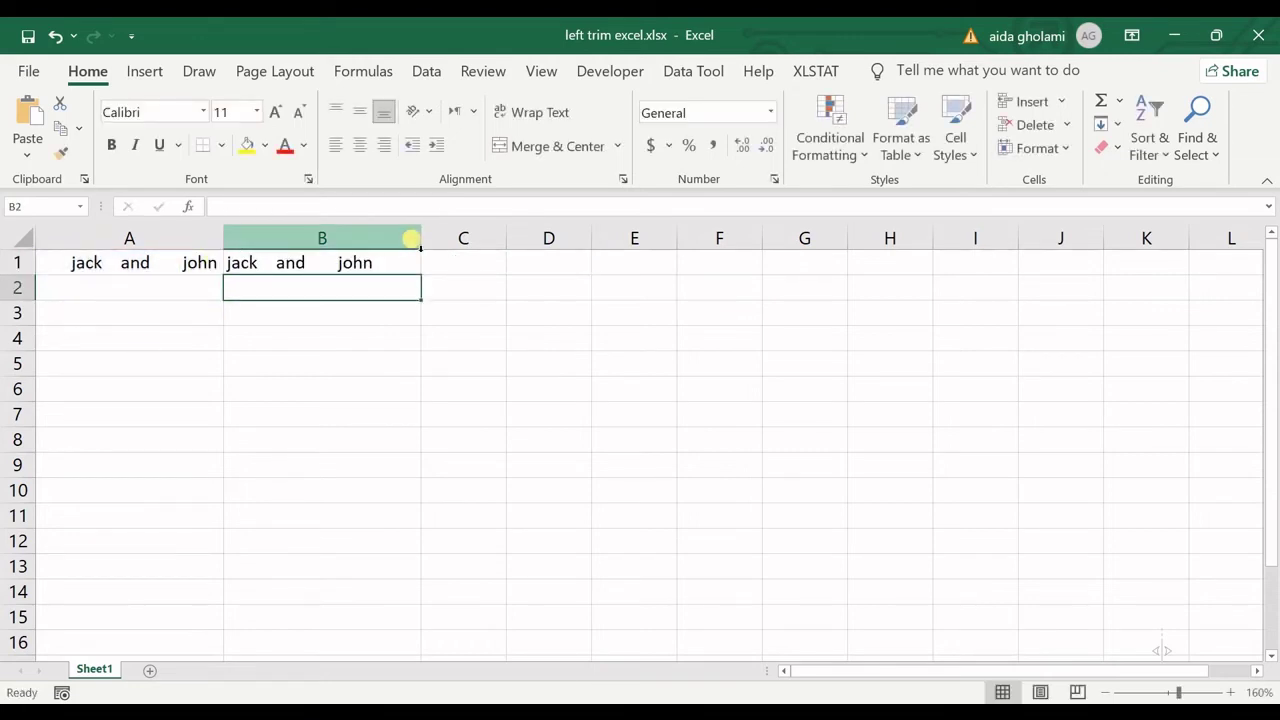
Step: Compare the formula result in B1 with the original text in A1
left_click(411, 238)
left_click(389, 265)
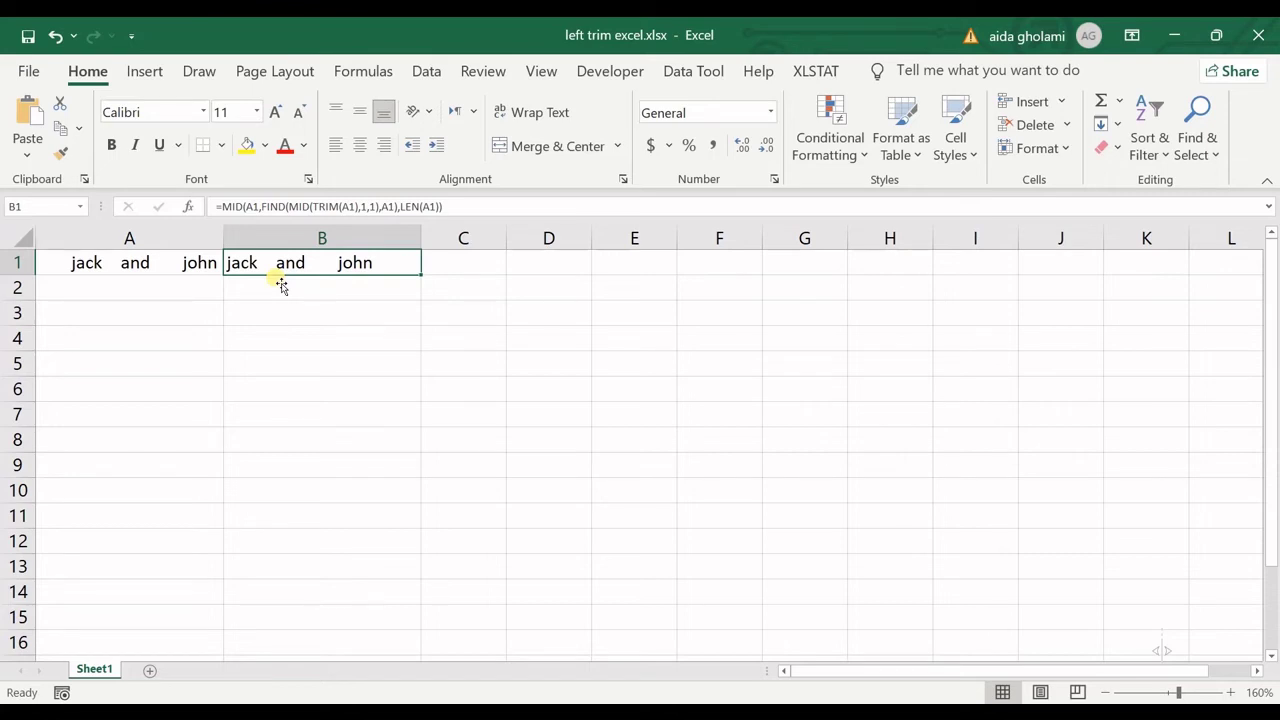
left_click(170, 288)
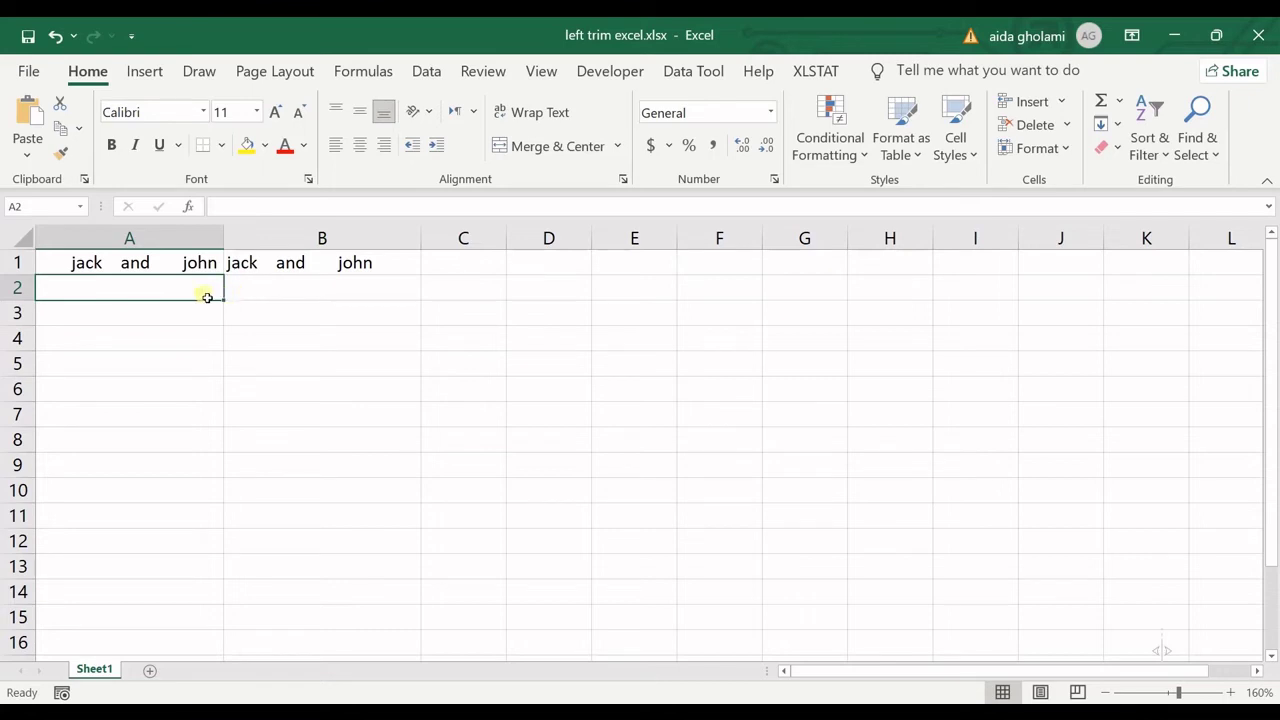
Step: Start a MID formula in cell B2 and close the Help pane
left_click(361, 292)
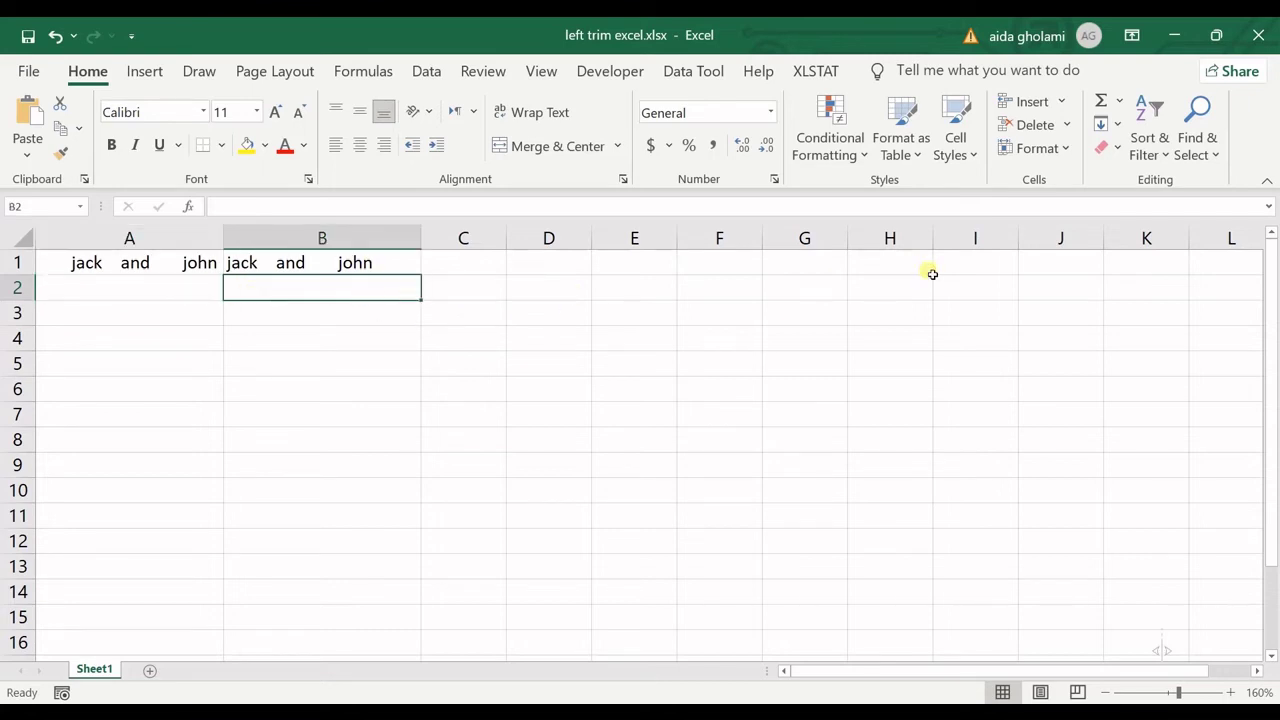
type("=mid")
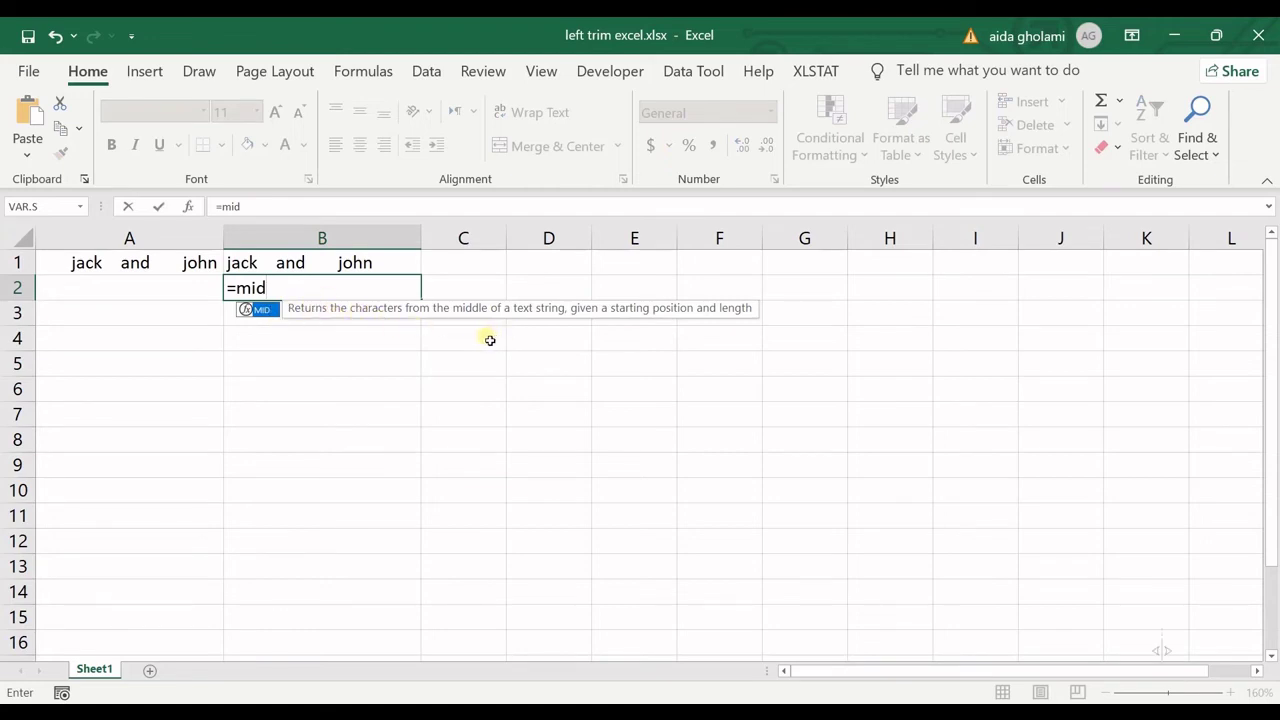
double_click(259, 313)
left_click(262, 313)
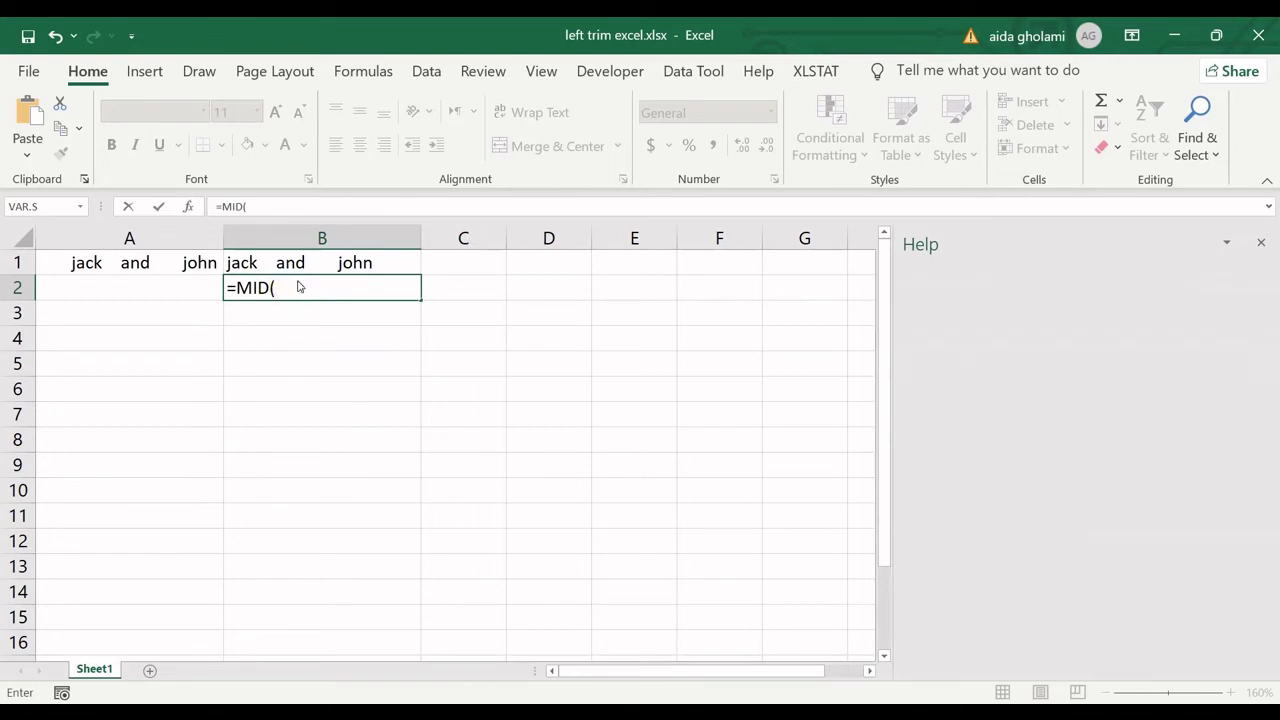
left_click(1261, 242)
left_click(284, 288)
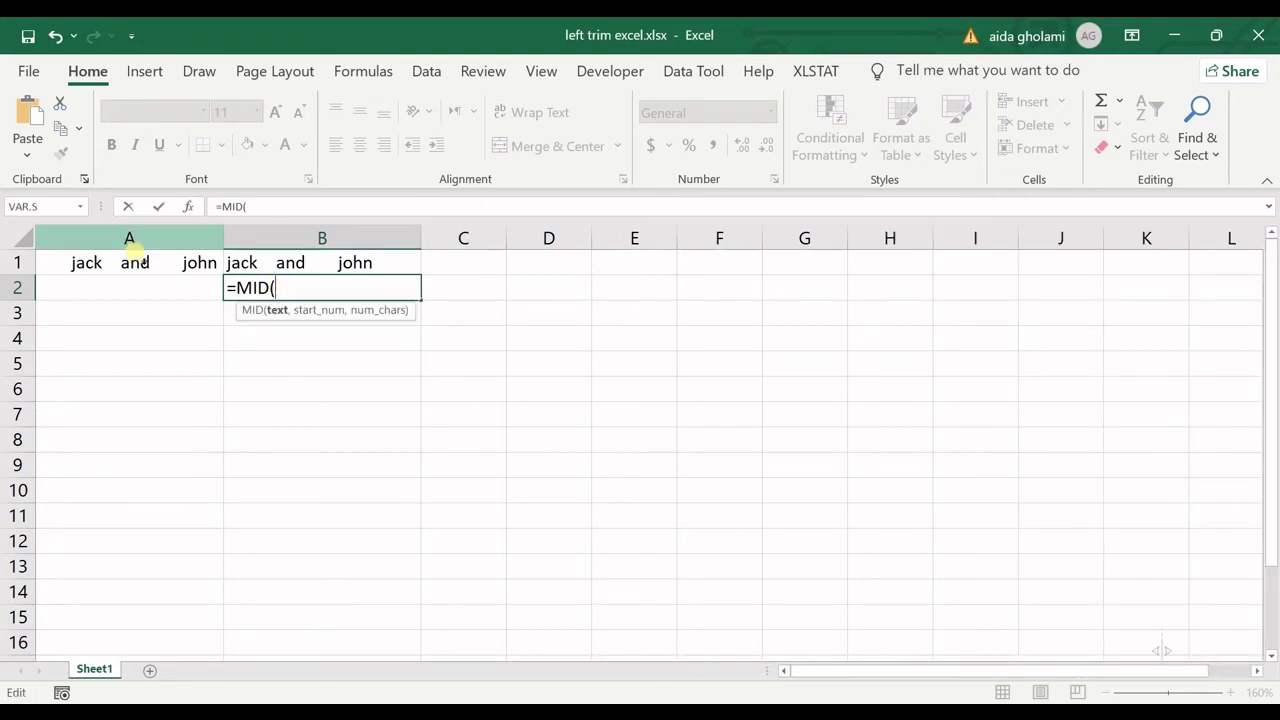
Step: Complete and enter the formula in B2 as =MID(A1,15,5)
left_click(153, 265)
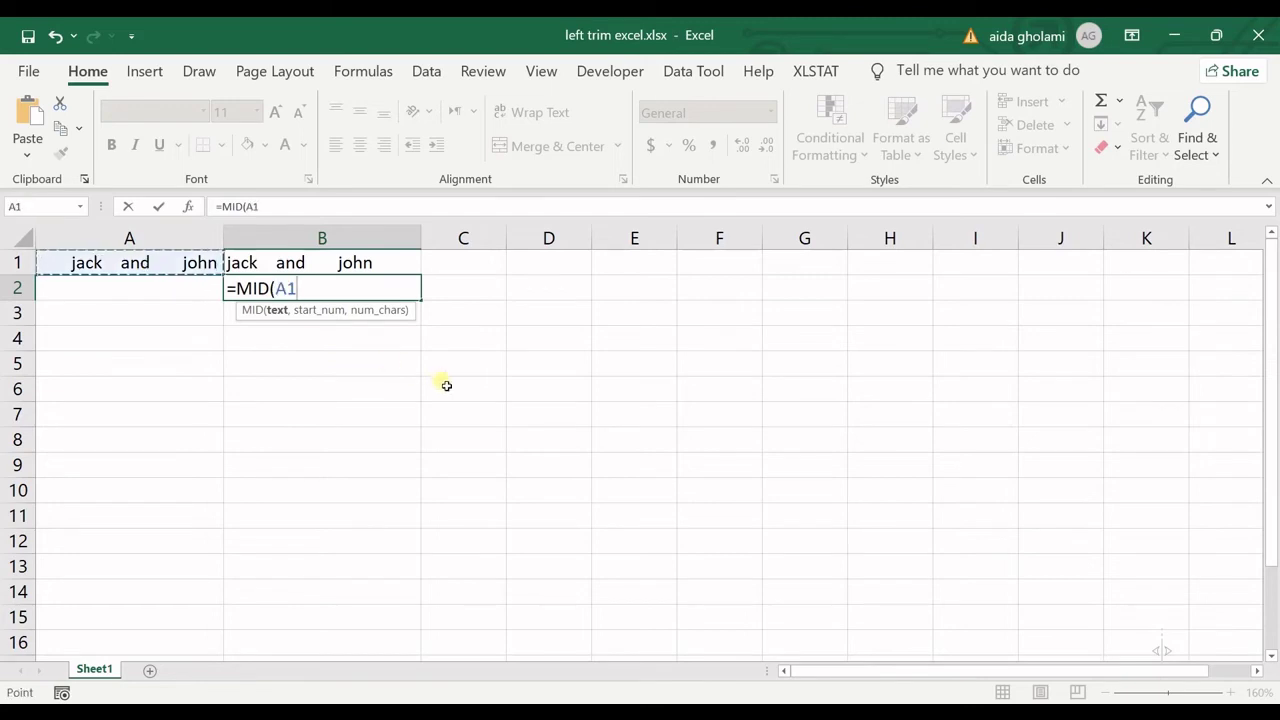
type(",")
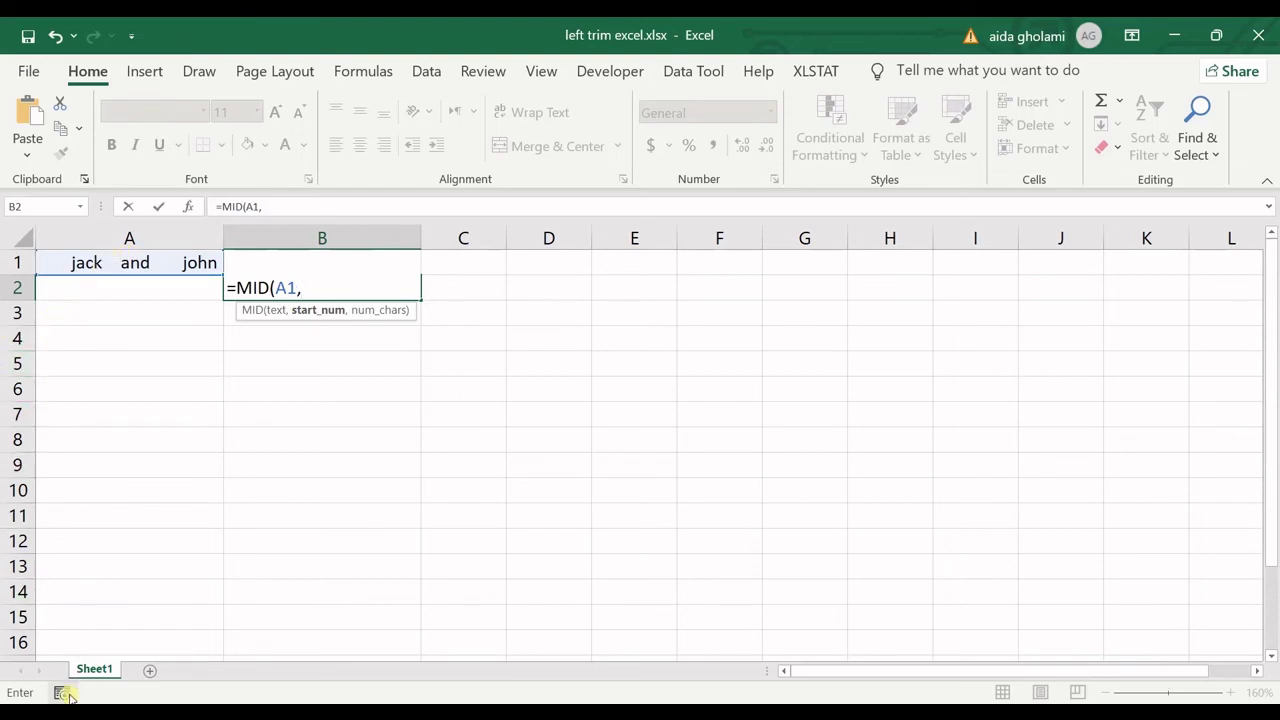
type("15,")
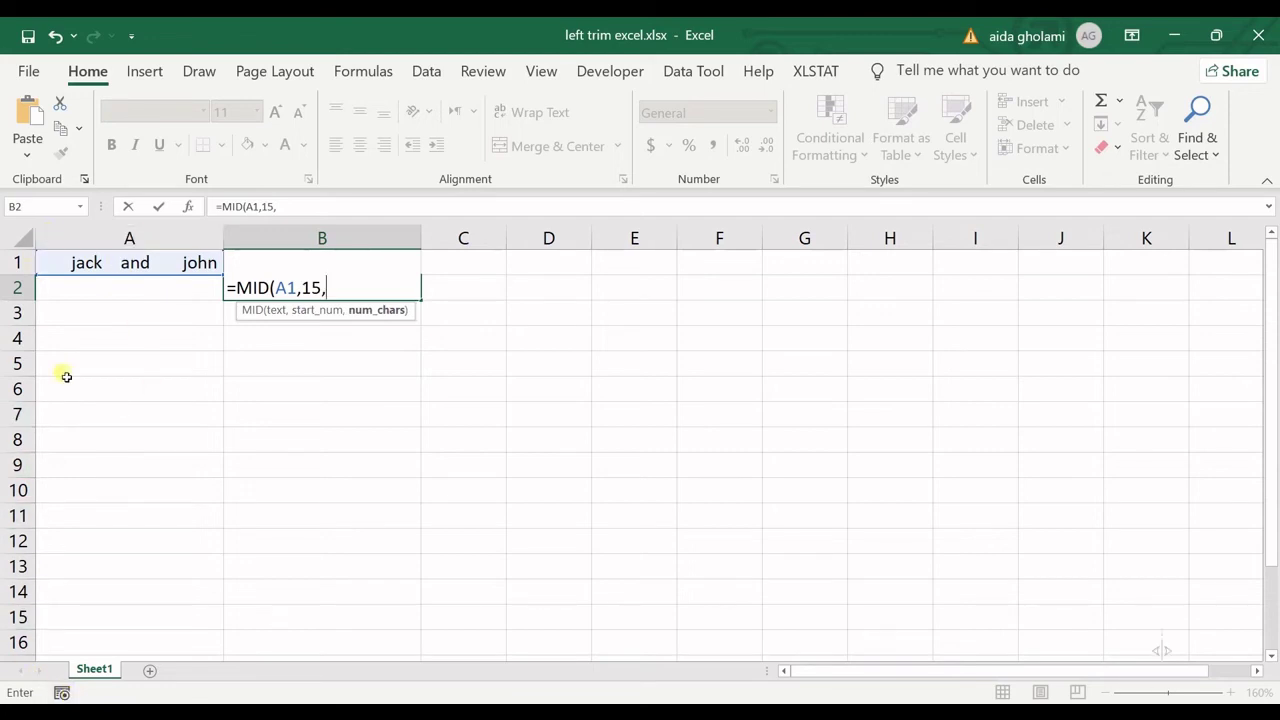
type("5)")
key("Return")
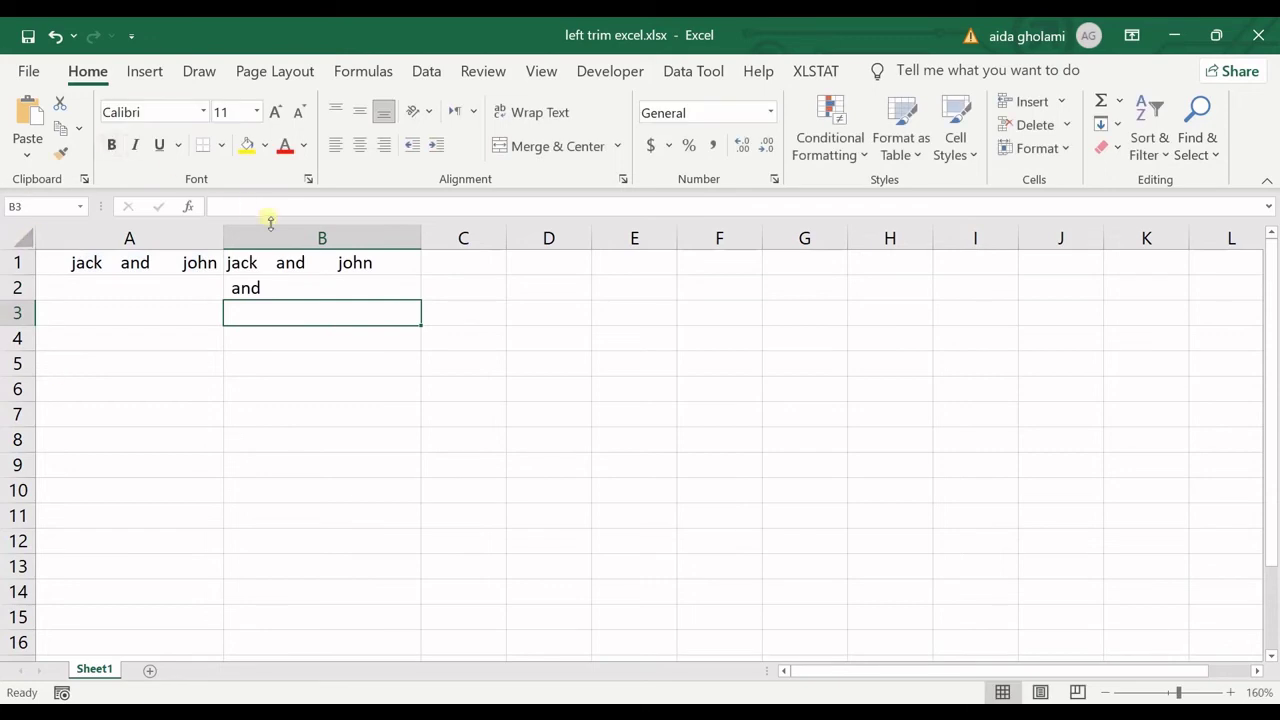
Step: Change the MID formula in B2 to start_num 16 and num_chars 4
left_click(286, 289)
double_click(283, 289)
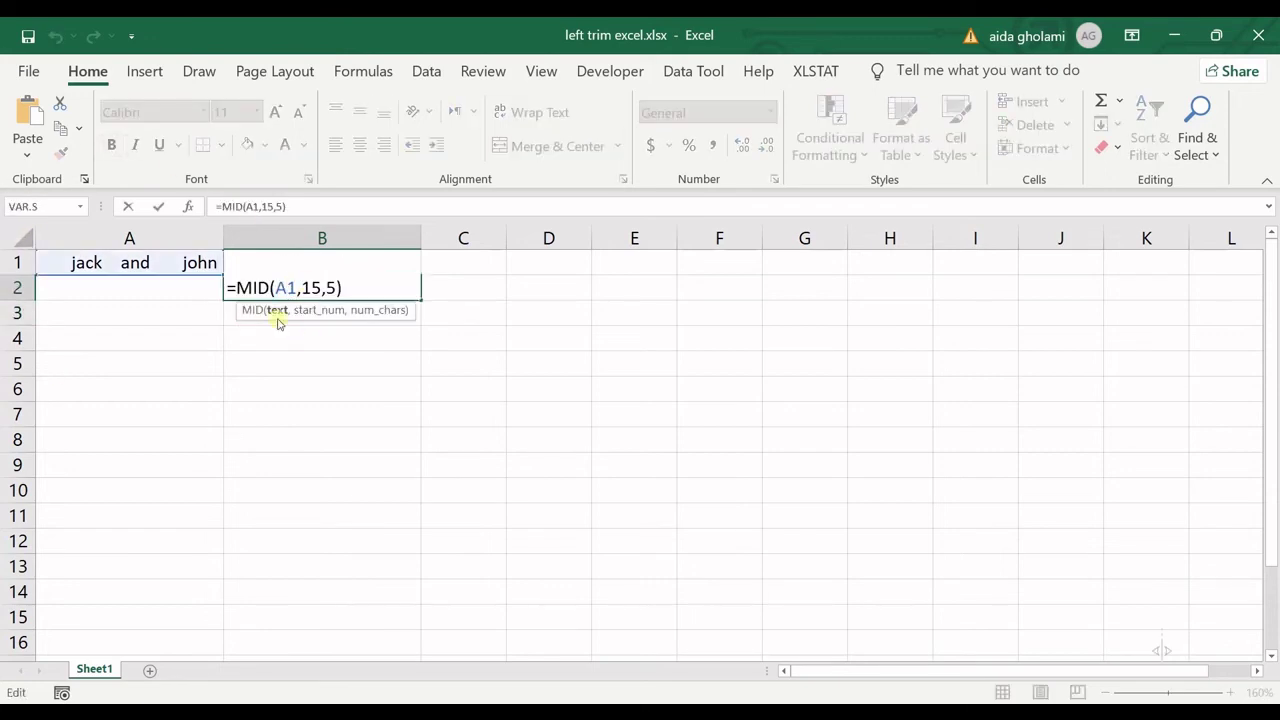
key("Return")
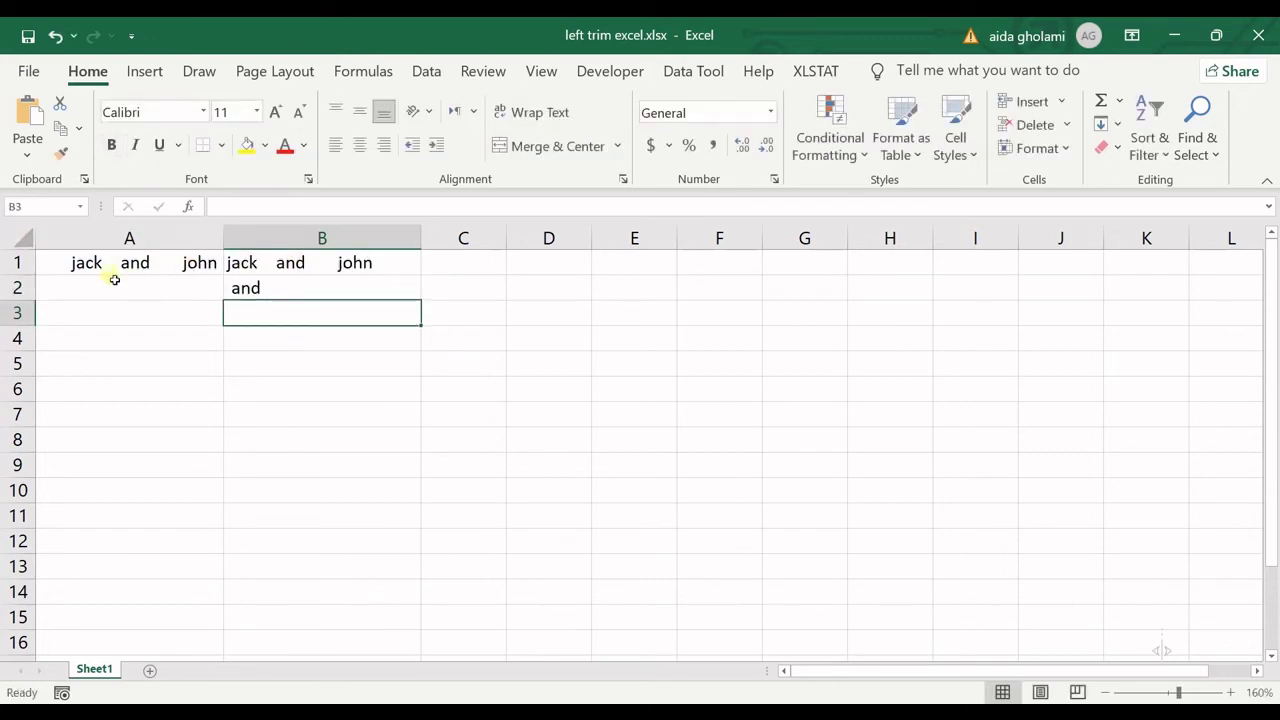
double_click(258, 290)
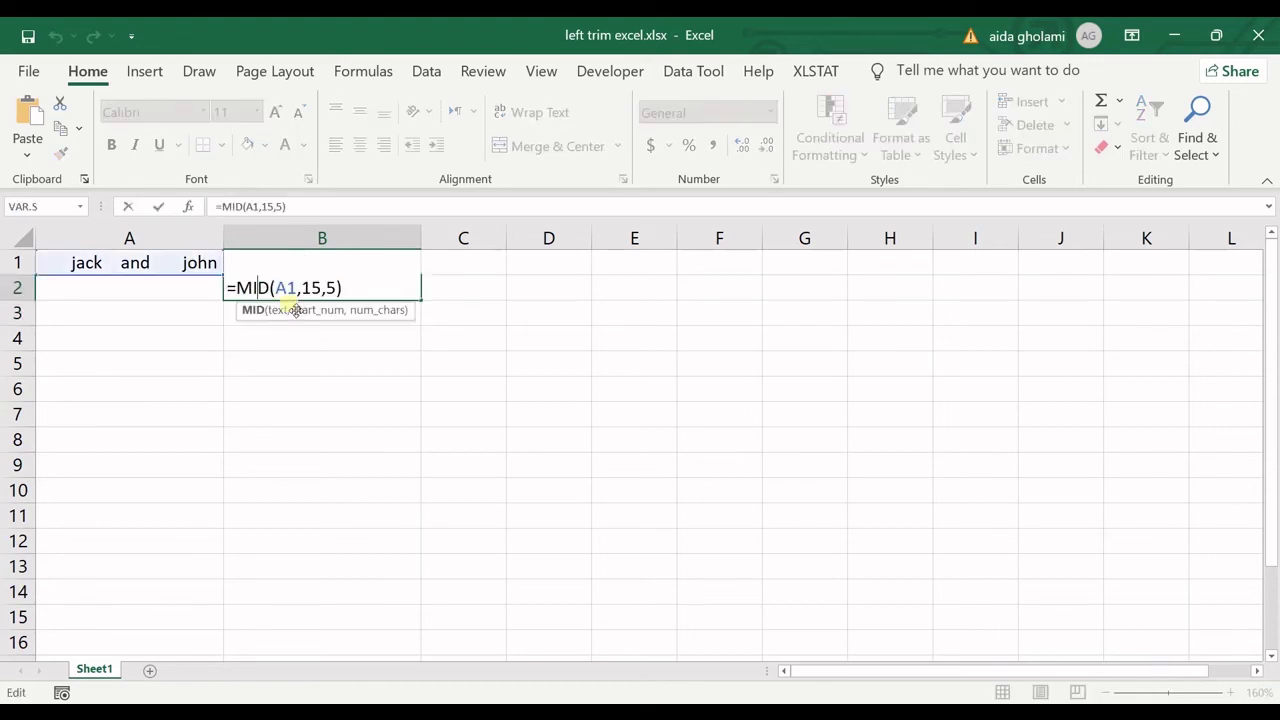
left_click(319, 288)
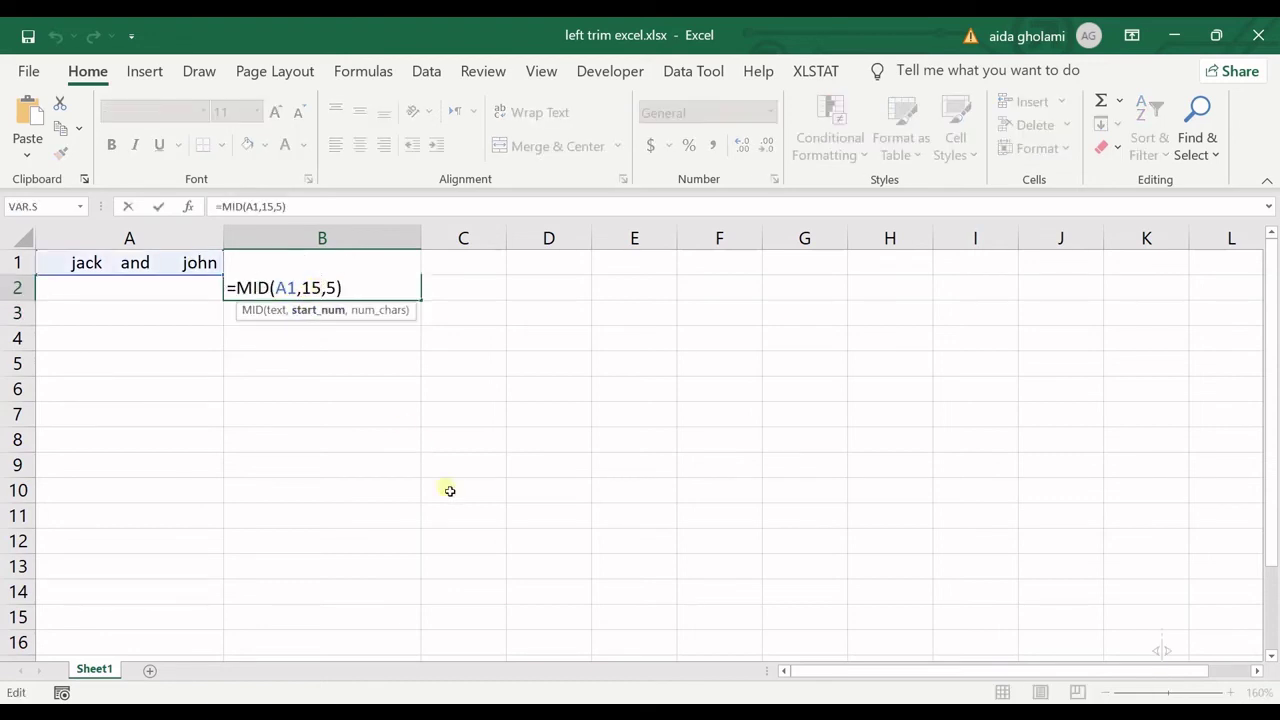
key("BackSpace")
type("6")
key("Right")
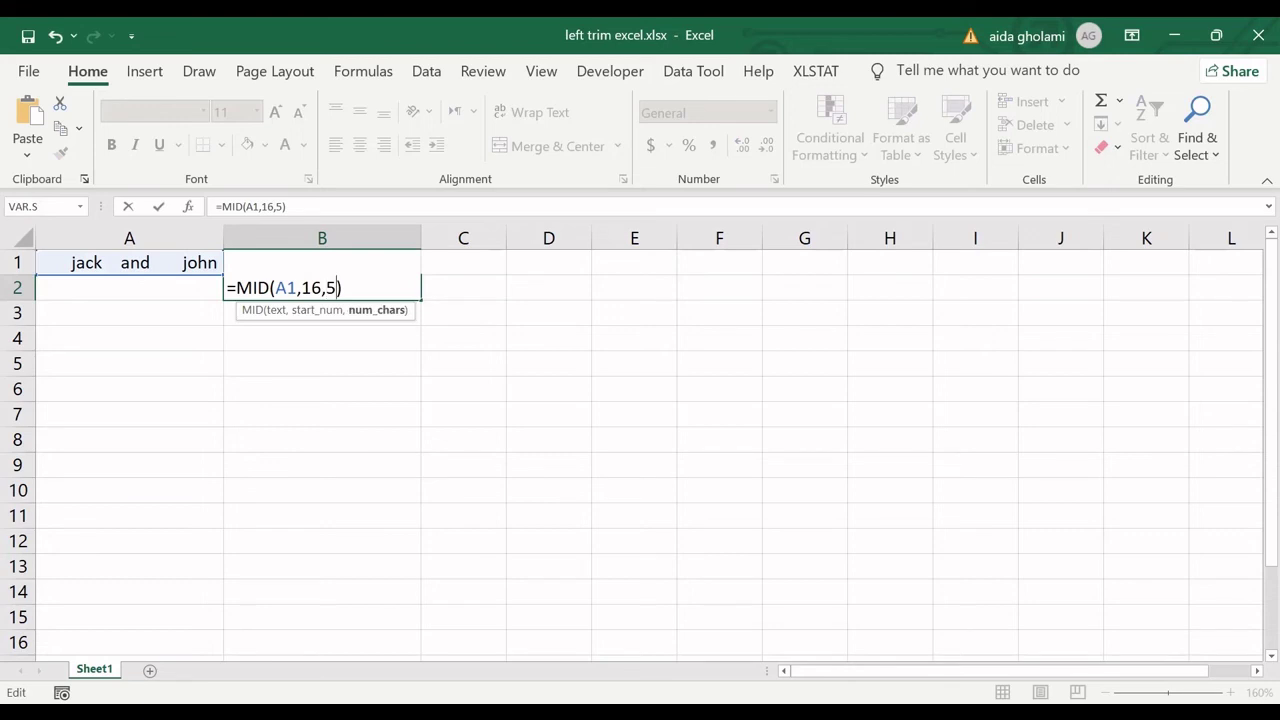
key("BackSpace")
type("4")
key("Return")
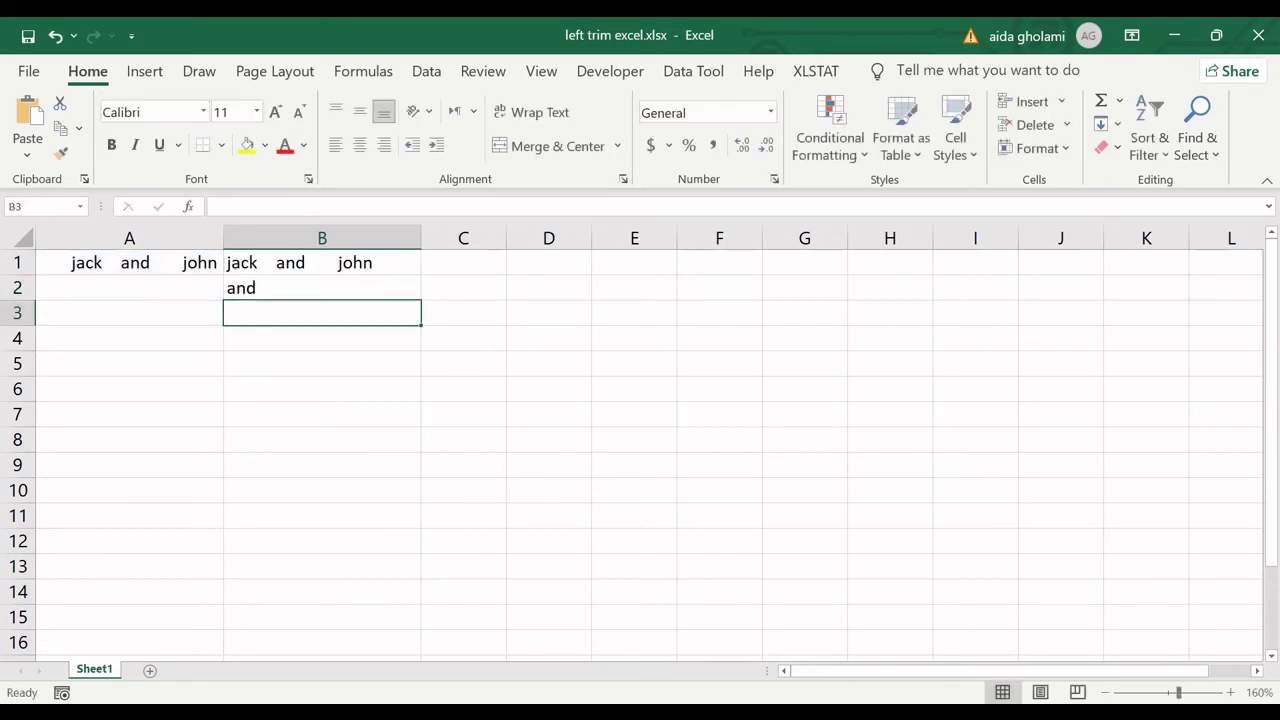
Step: Check the arguments of the MID formula in B2 against its result
left_click(238, 297)
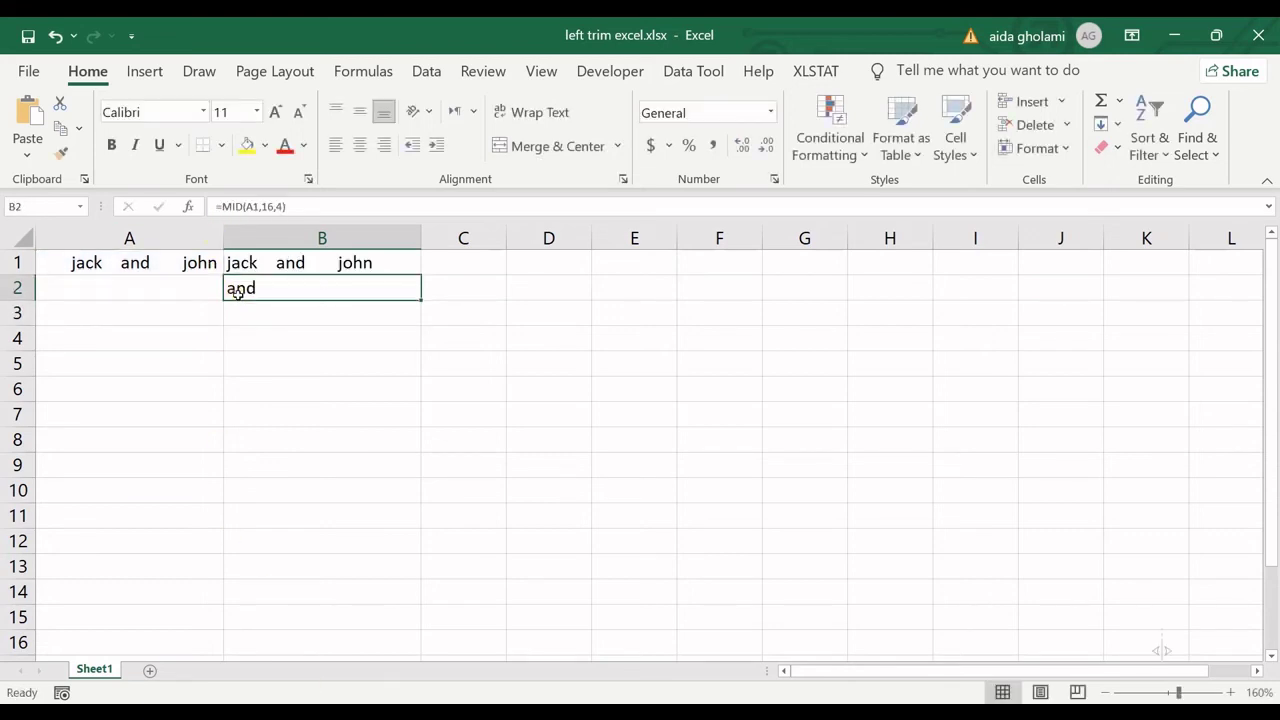
double_click(240, 297)
key("Return")
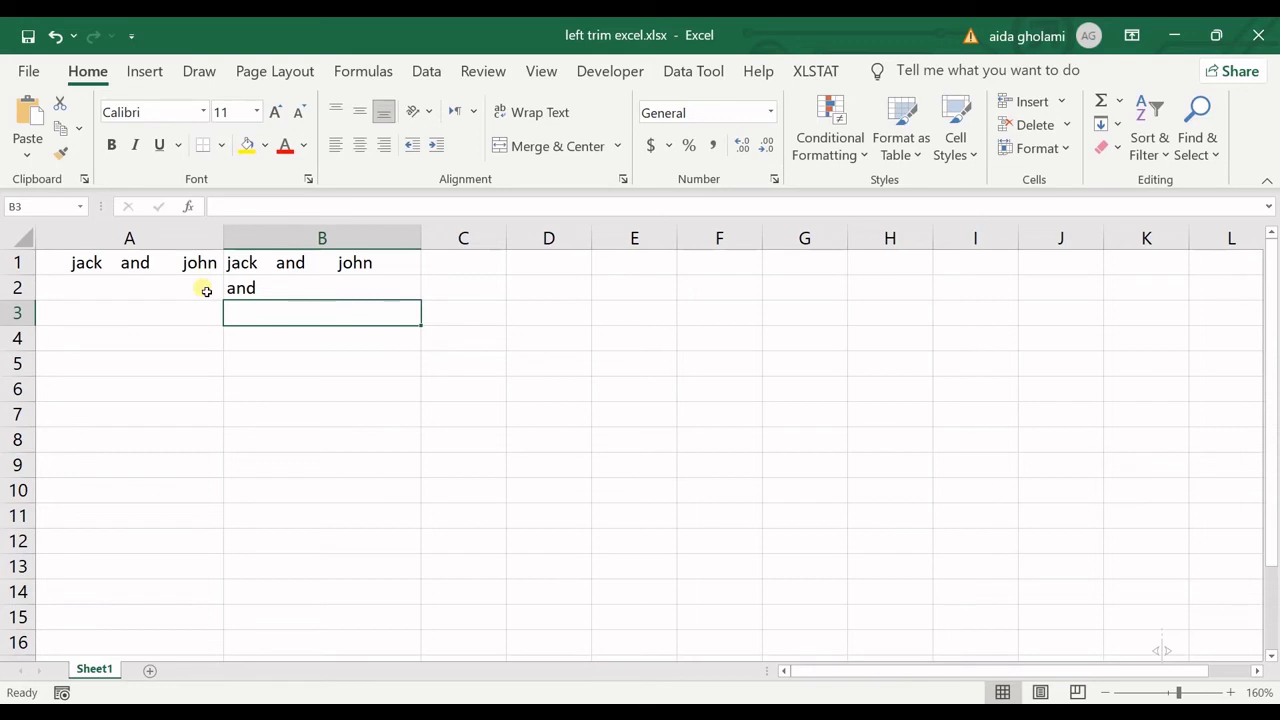
Step: Enter a sample first name preceded by several leading spaces in cell A3
left_click(135, 313)
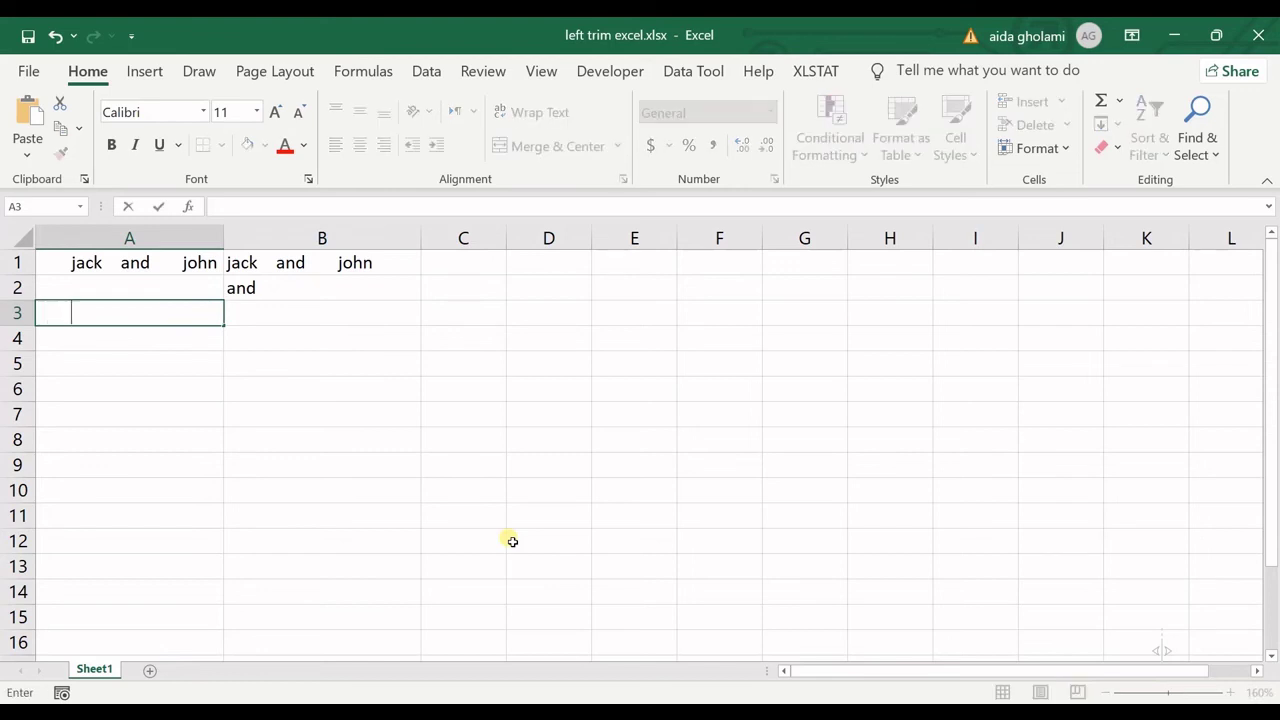
type("Jack")
key("Return")
Step: Enter the formula =TRIM(A3) in cell B3 to strip the leading spaces from the sample text
left_click(263, 306)
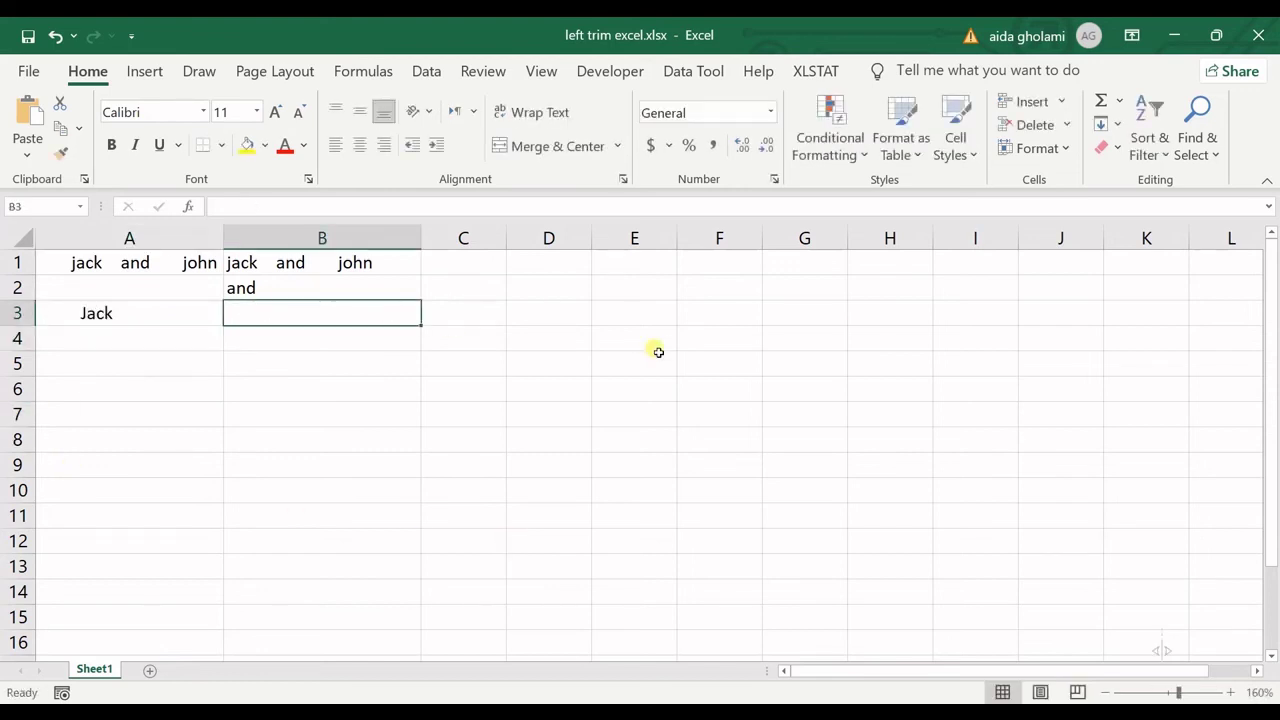
type("=trim")
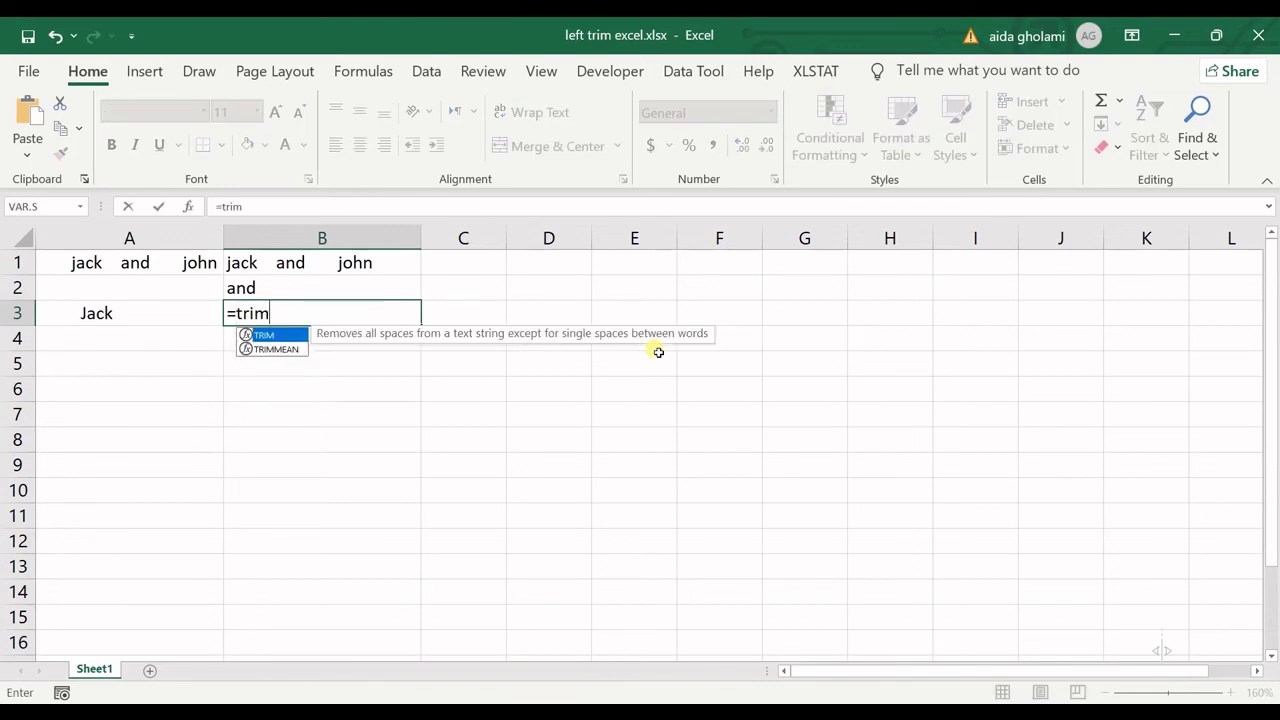
double_click(272, 334)
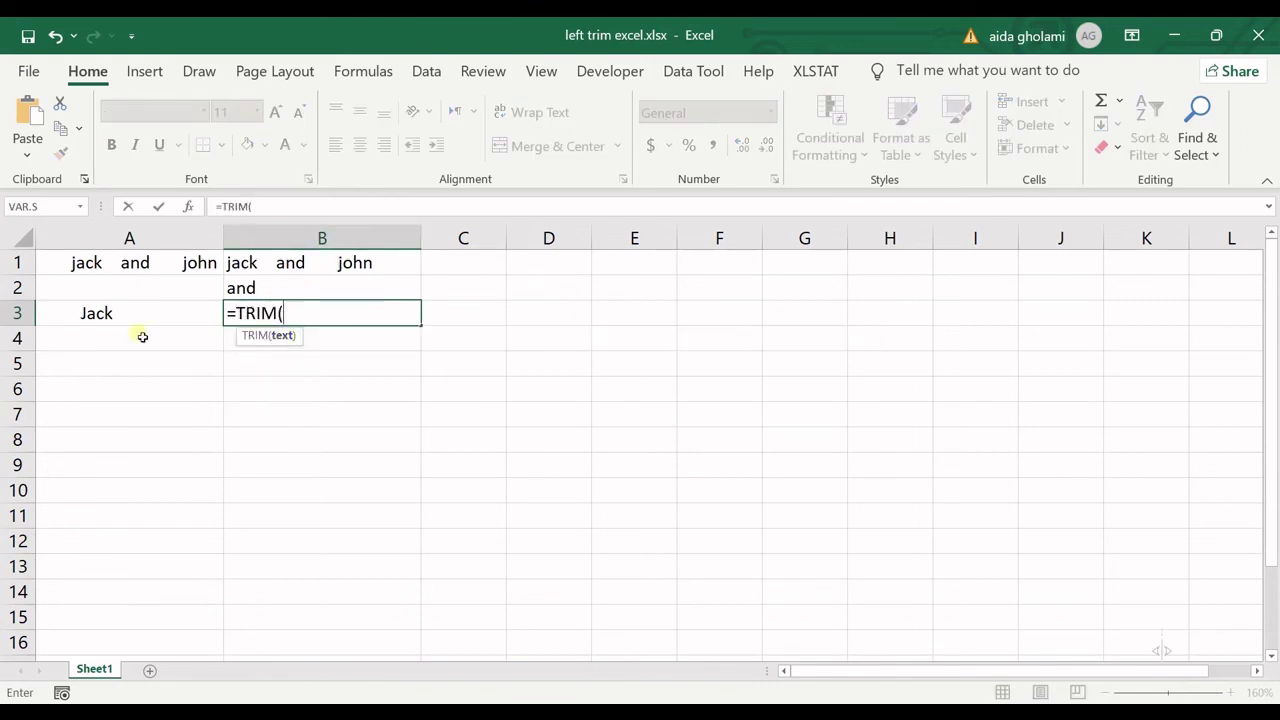
left_click(148, 327)
type(")")
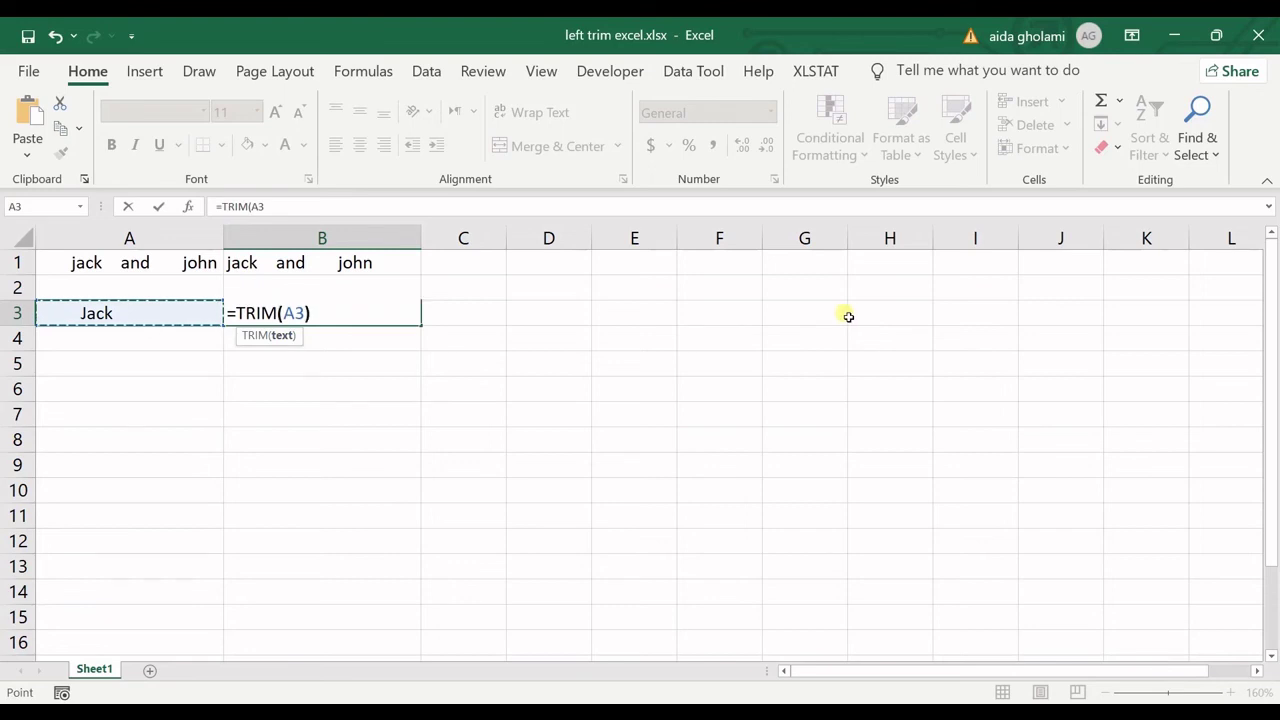
key("ctrl+Return")
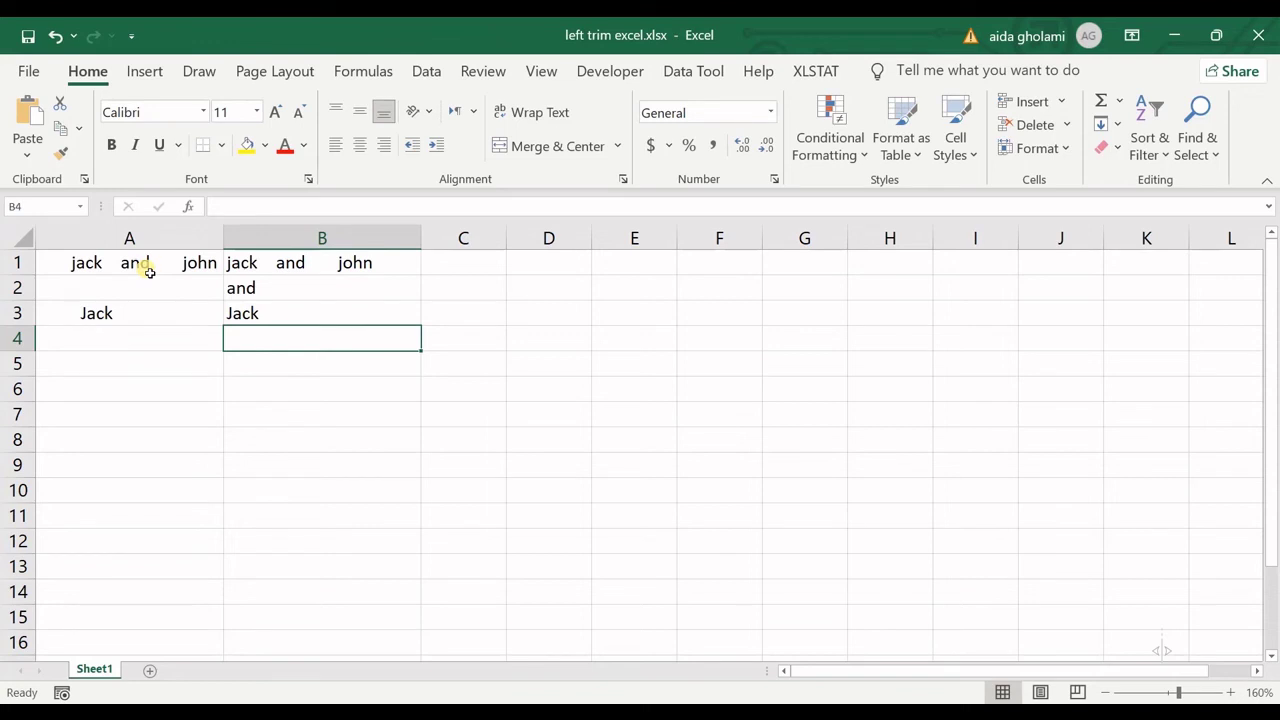
Step: Enter the formula =TRIM(A1) in cell C1 and autofit column C to its contents
left_click(78, 284)
left_click(74, 264)
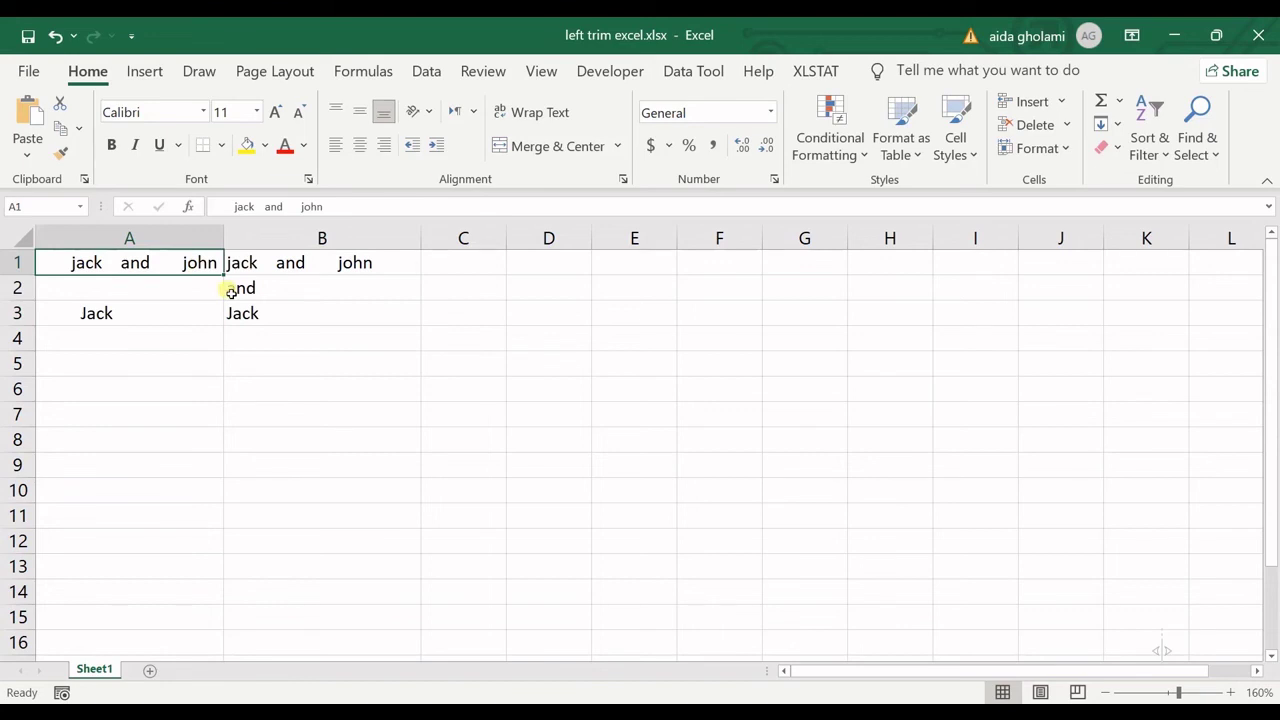
left_click(478, 246)
left_click(472, 258)
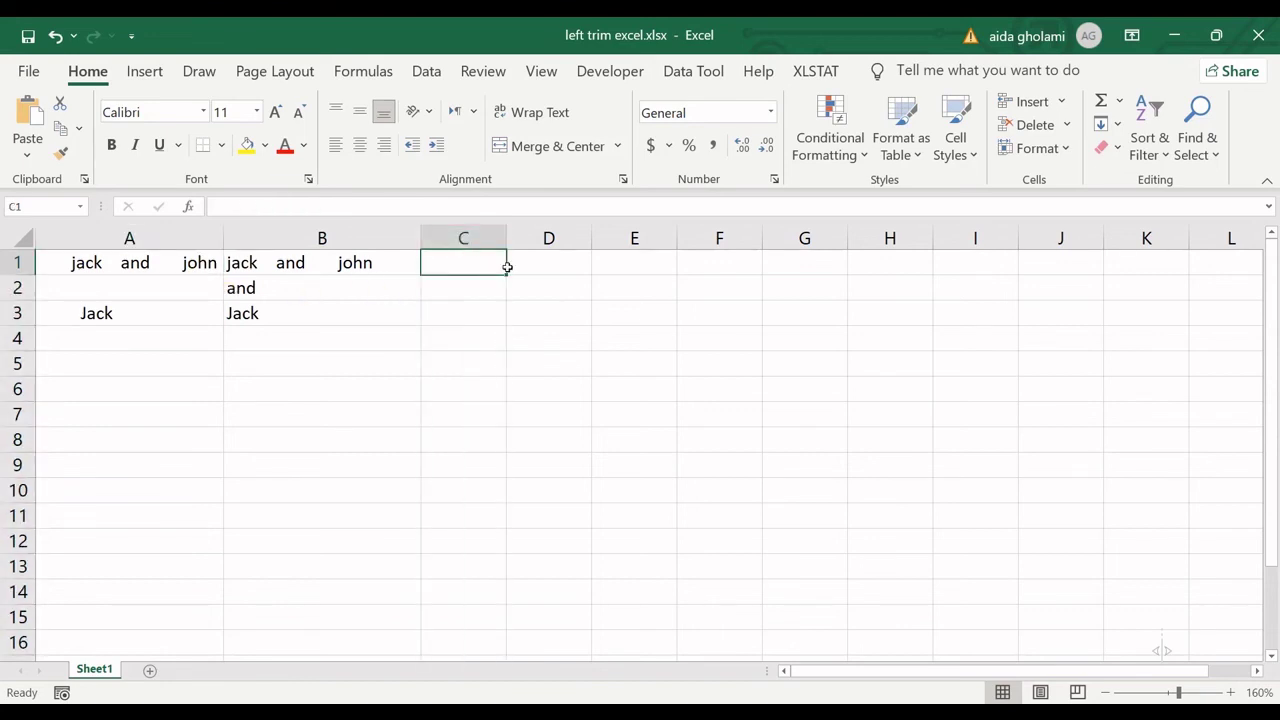
type("=tr")
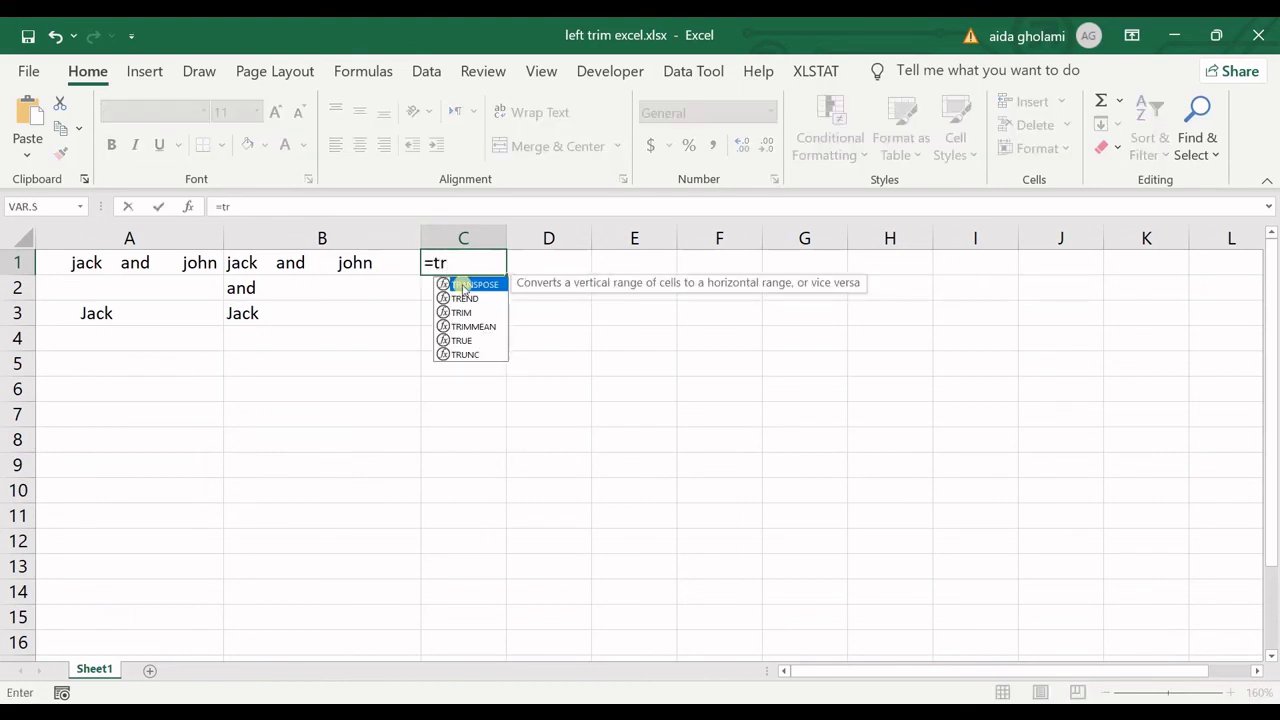
double_click(461, 312)
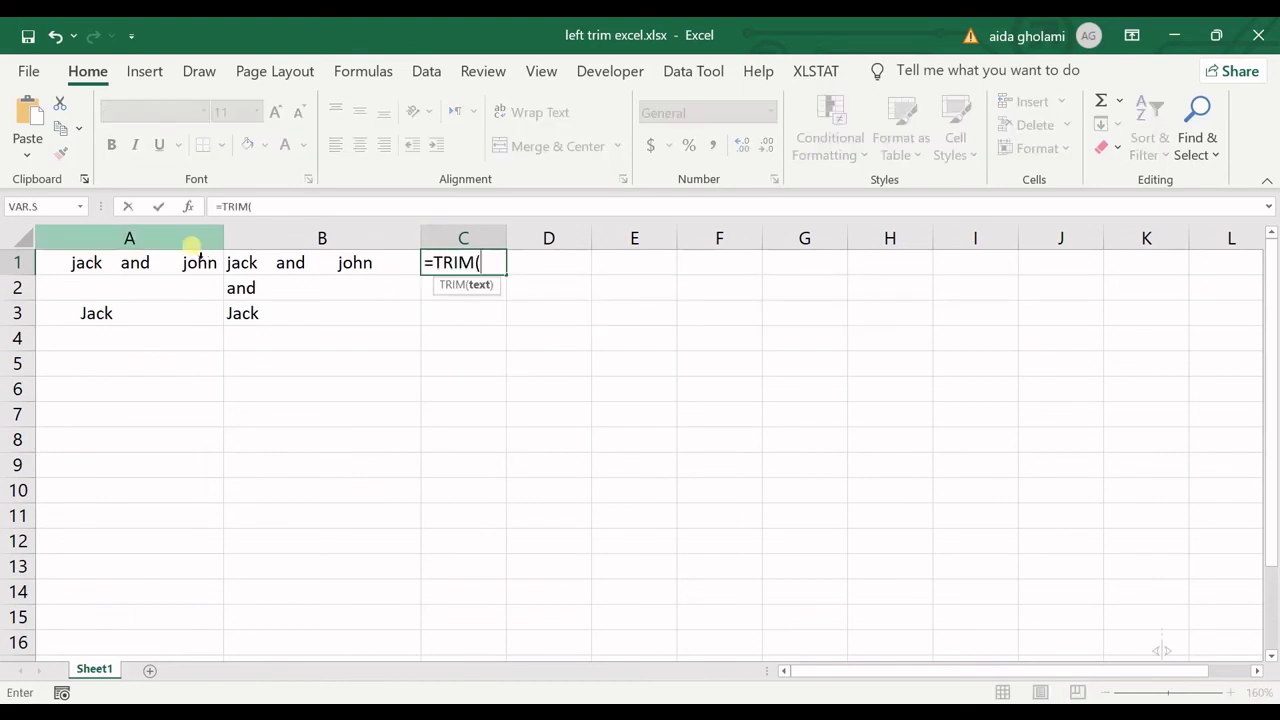
left_click(166, 266)
type(")")
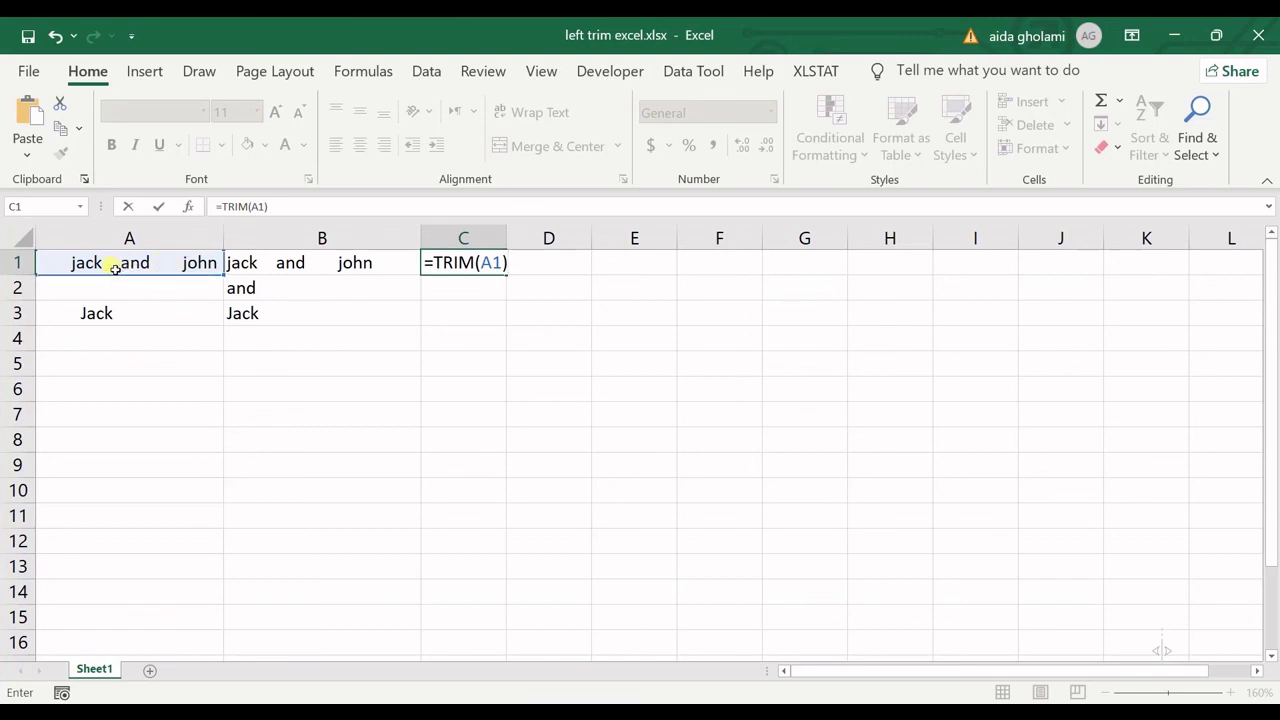
key("Return")
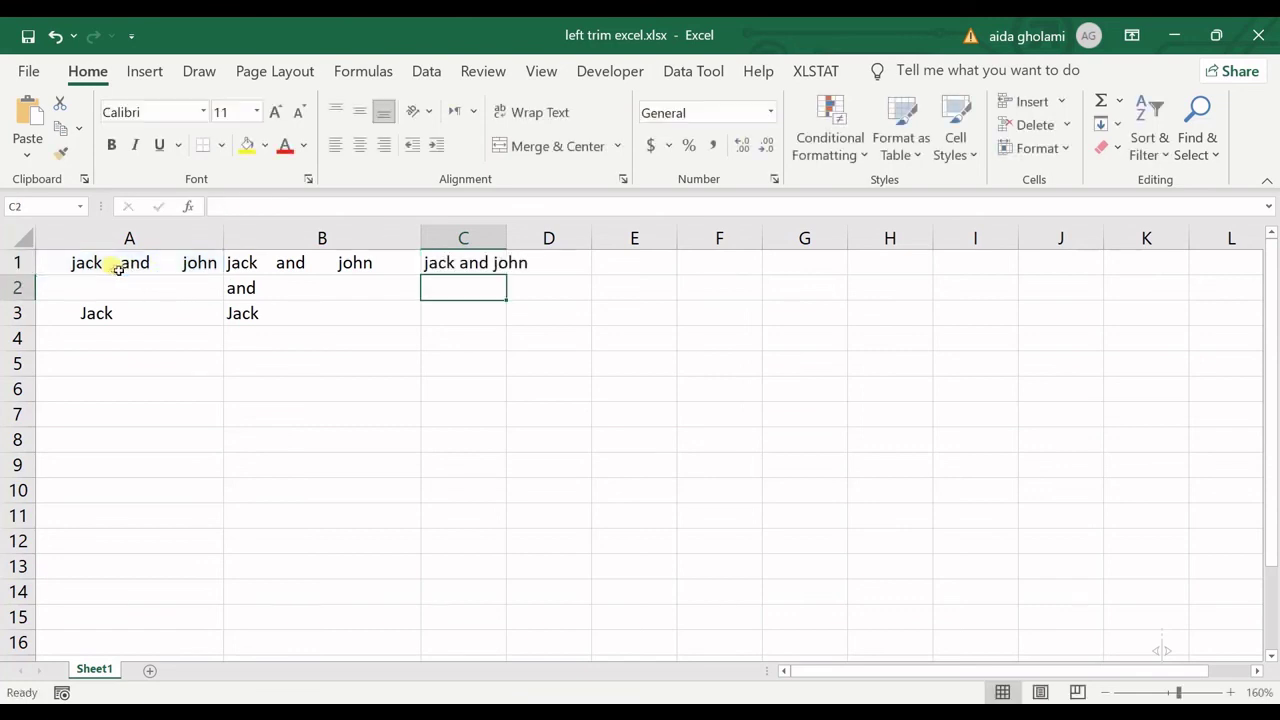
double_click(515, 236)
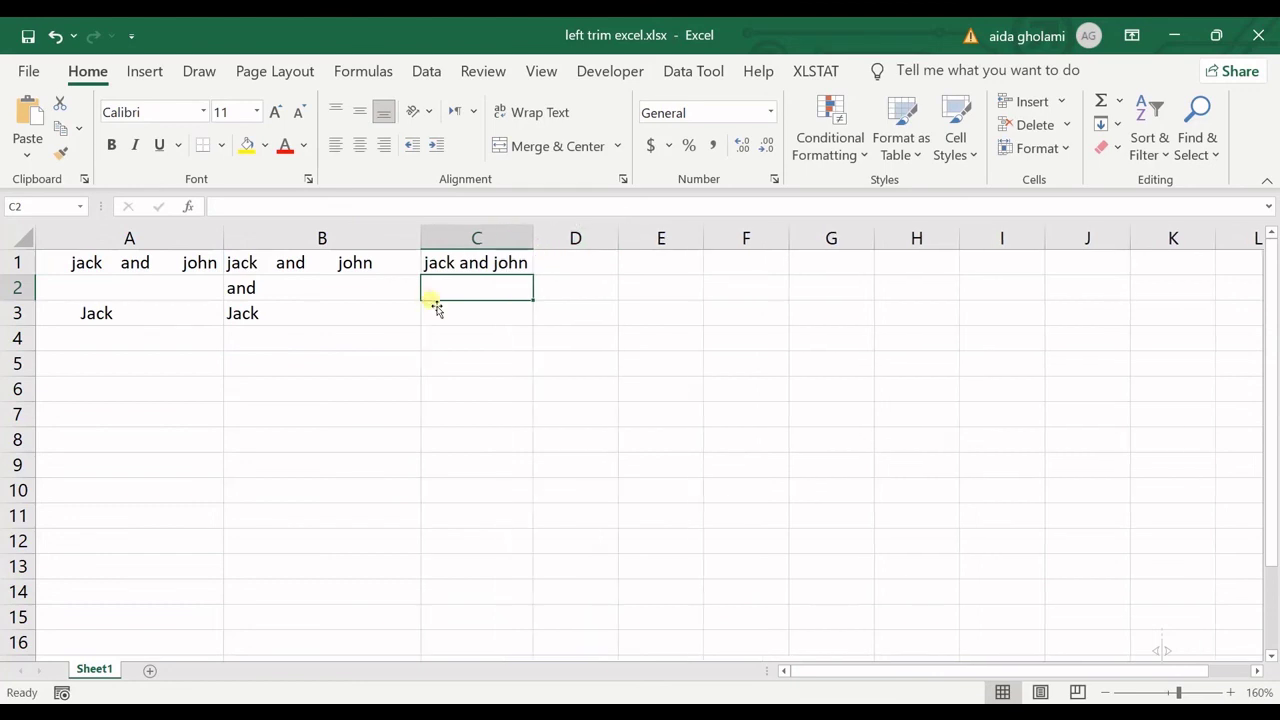